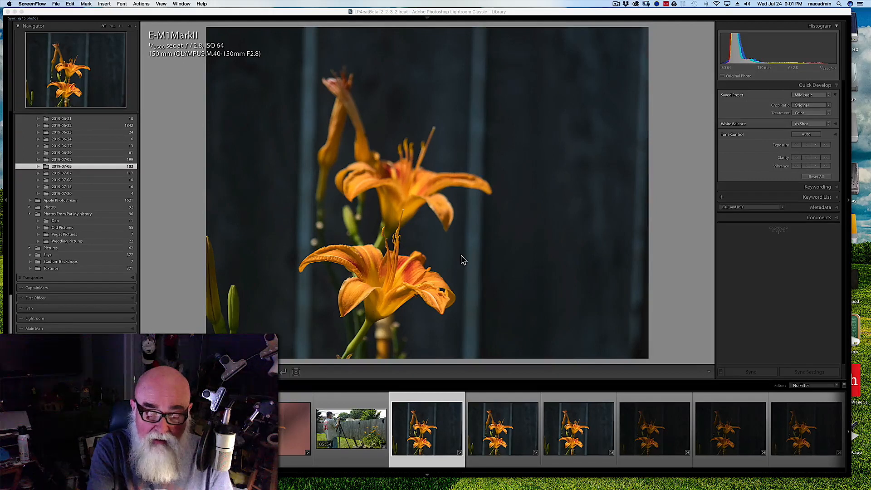
# Step: Examine the single-exposure lily photo _7050280.ORF full screen and zoomed in on the flowers
pyautogui.click(674, 94)
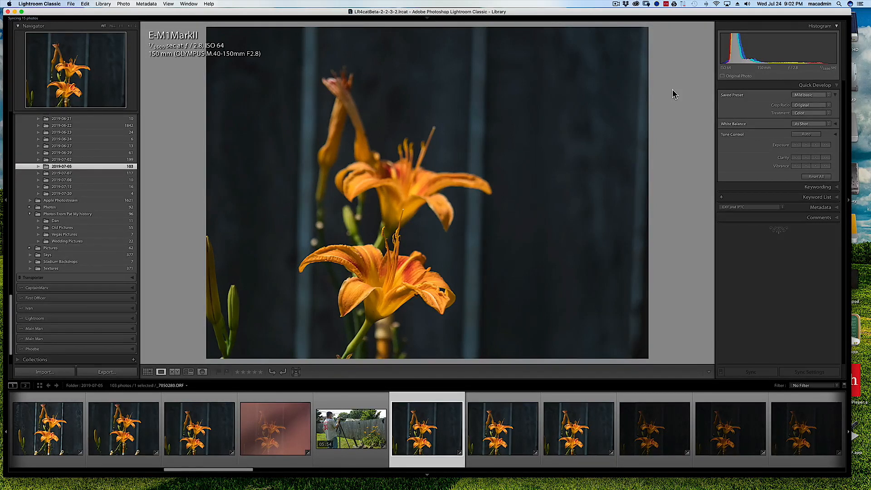
pyautogui.press('f')
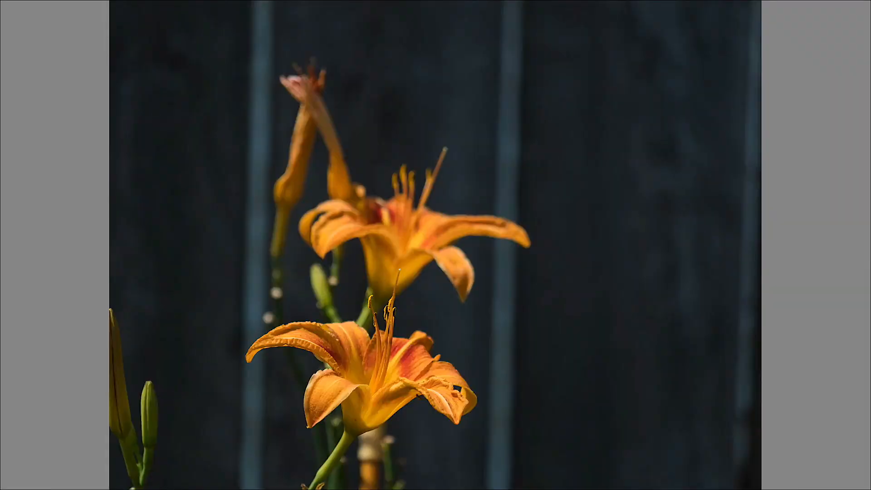
pyautogui.press('f')
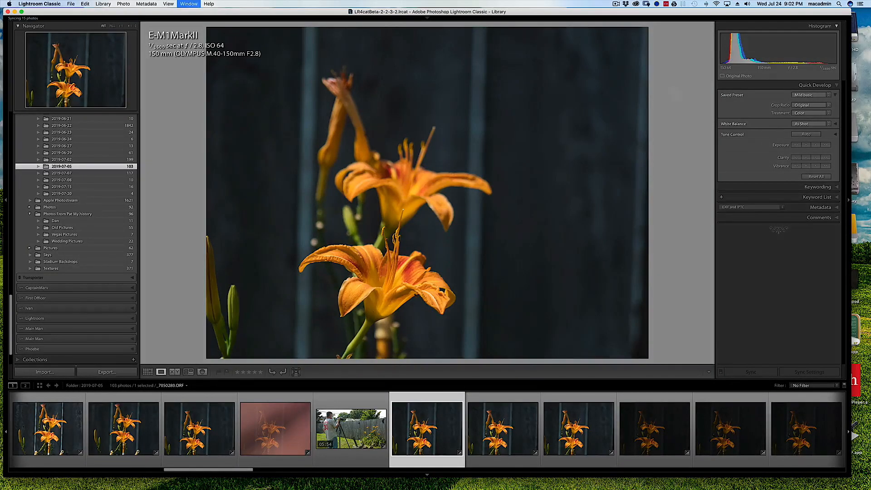
pyautogui.press('f')
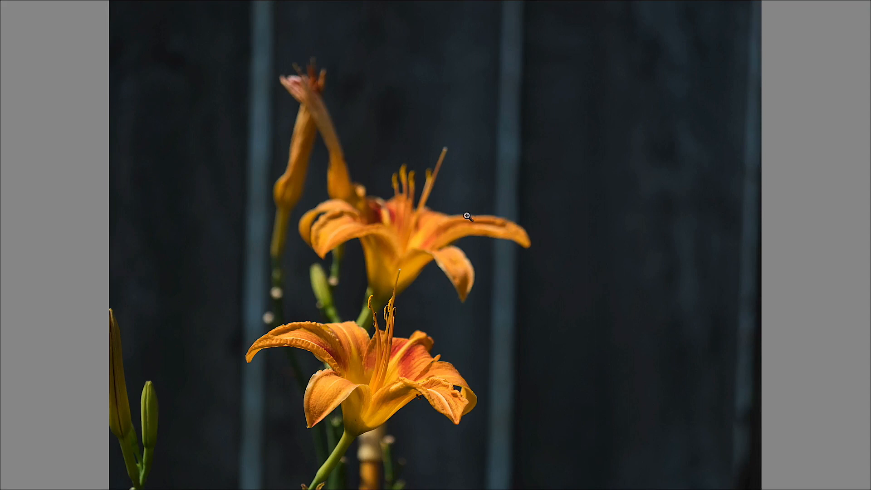
pyautogui.click(586, 130)
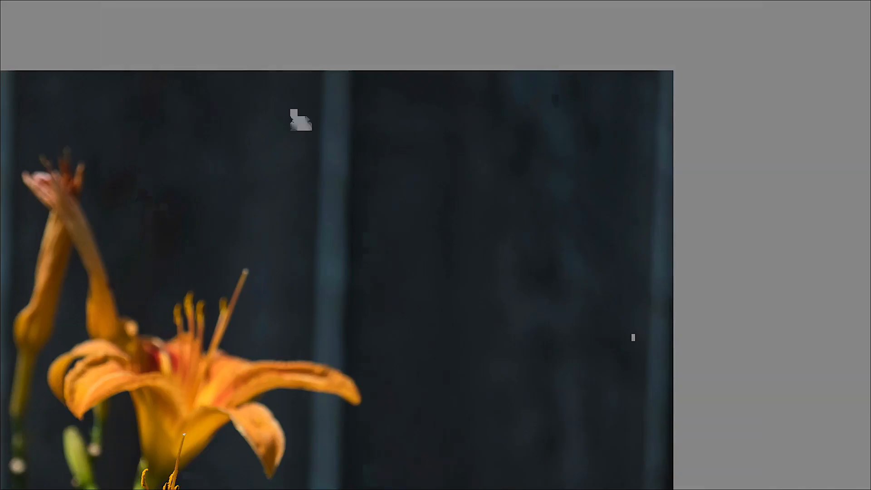
pyautogui.click(586, 130)
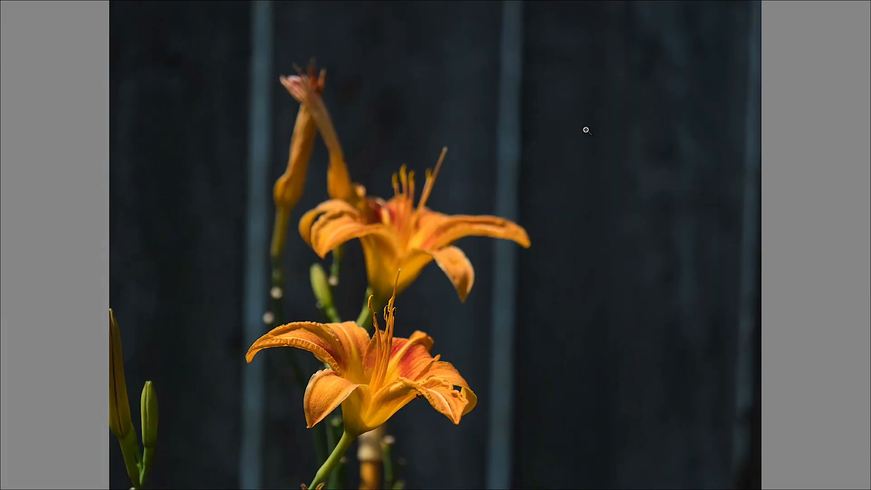
pyautogui.press('f')
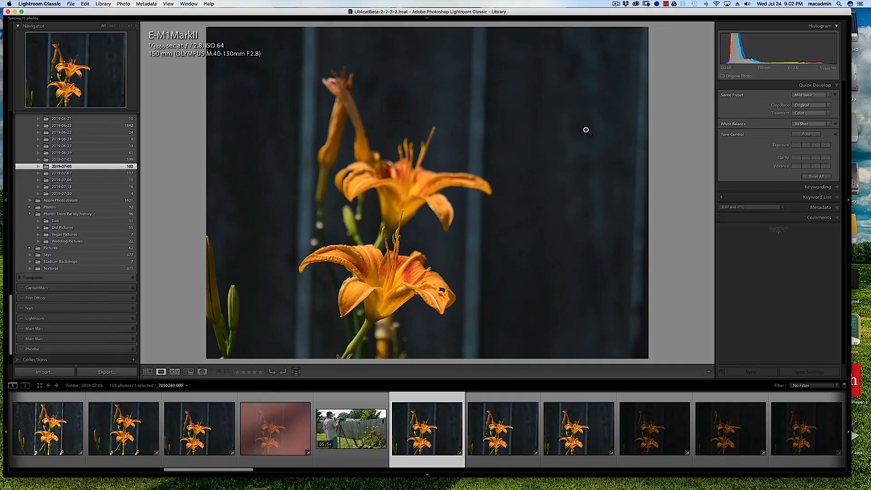
pyautogui.click(390, 253)
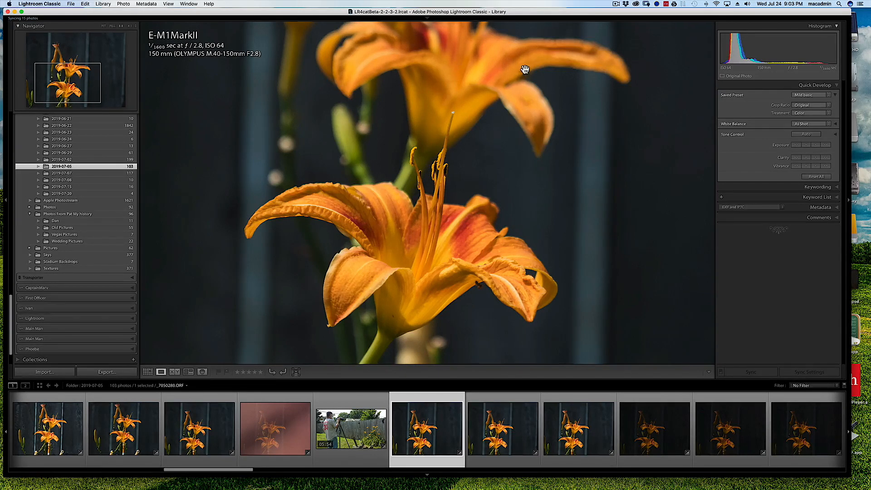
pyautogui.click(541, 140)
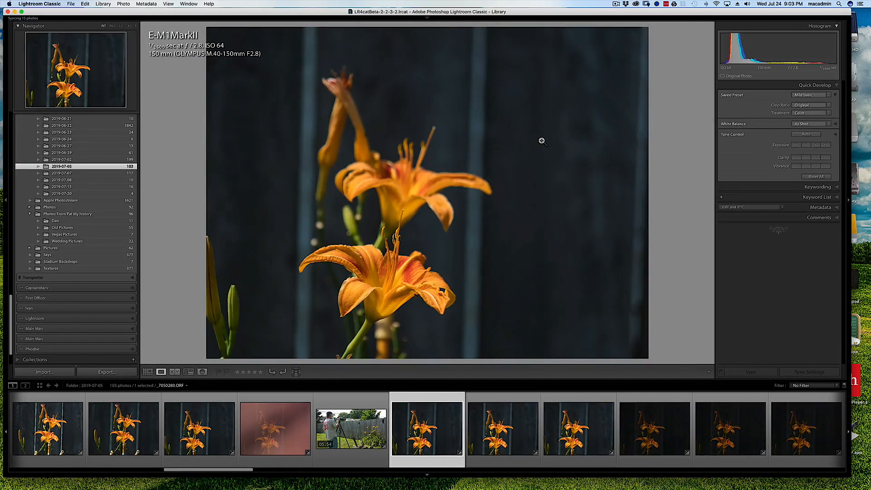
# Step: Find the second hand marker photo, _7050341.ORF, among the folder's thumbnails and inspect it enlarged
pyautogui.press('g')
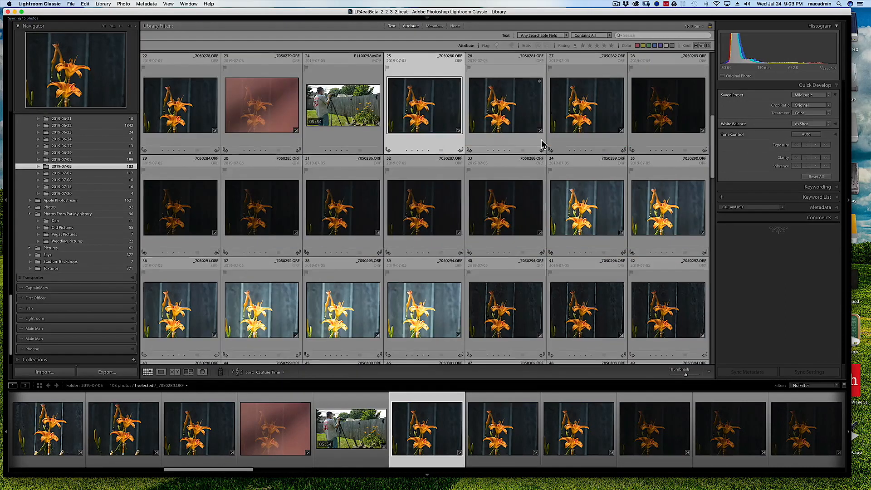
pyautogui.scroll(-5, 525, 188)
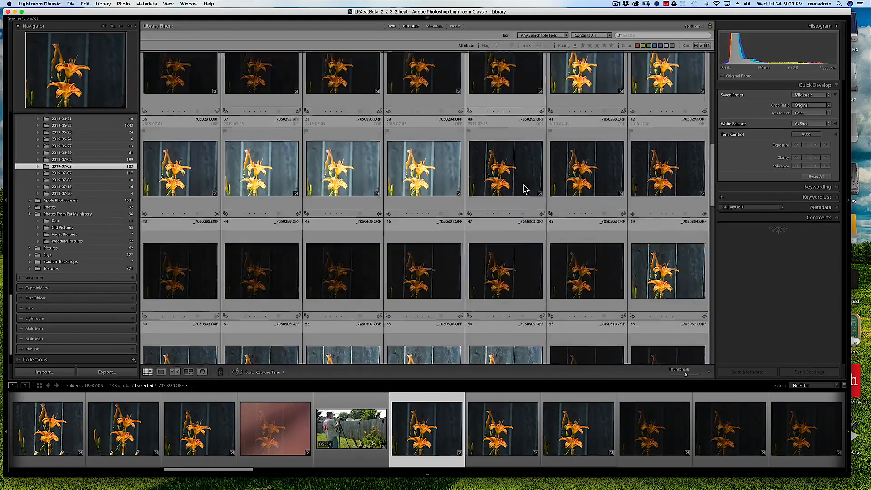
pyautogui.scroll(-8, 525, 189)
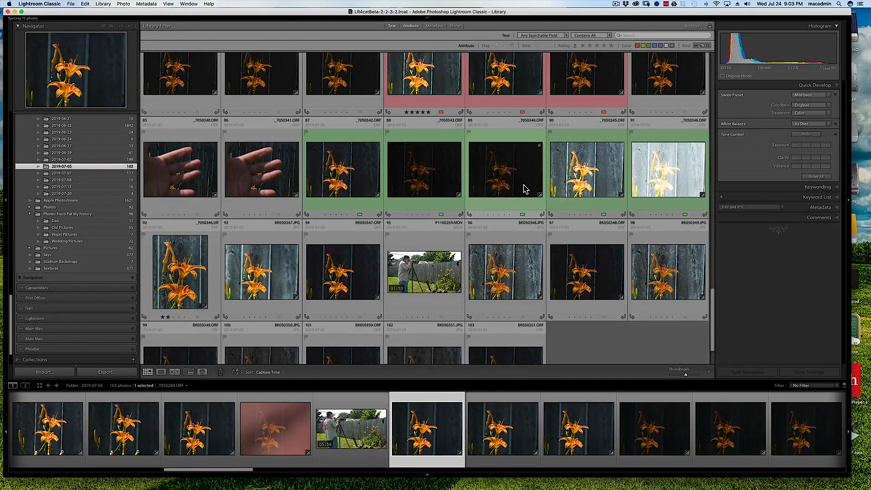
pyautogui.doubleClick(272, 174)
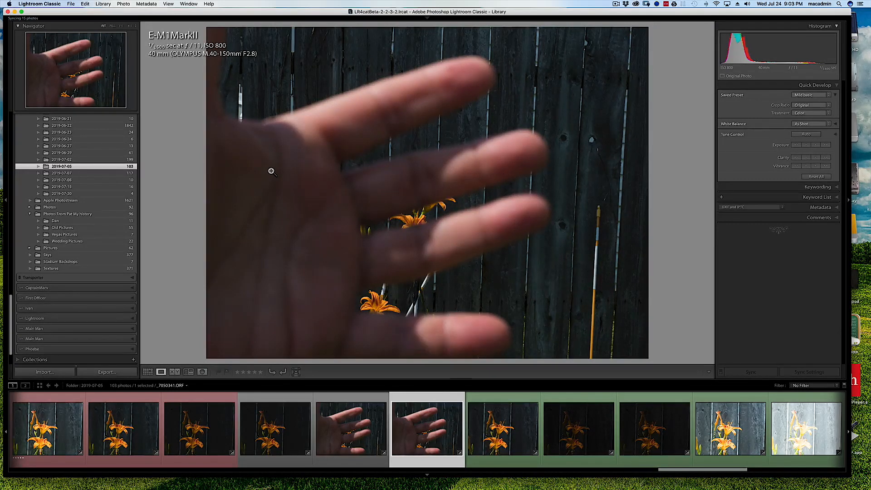
pyautogui.click(272, 171)
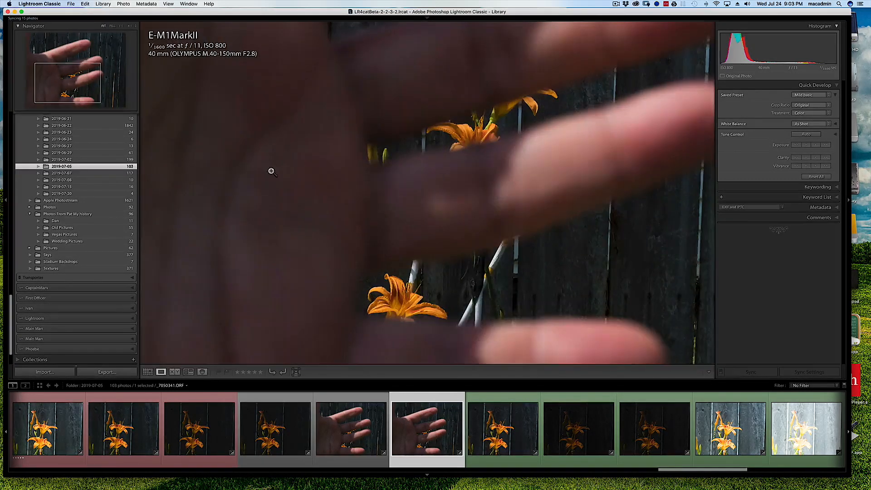
pyautogui.click(271, 171)
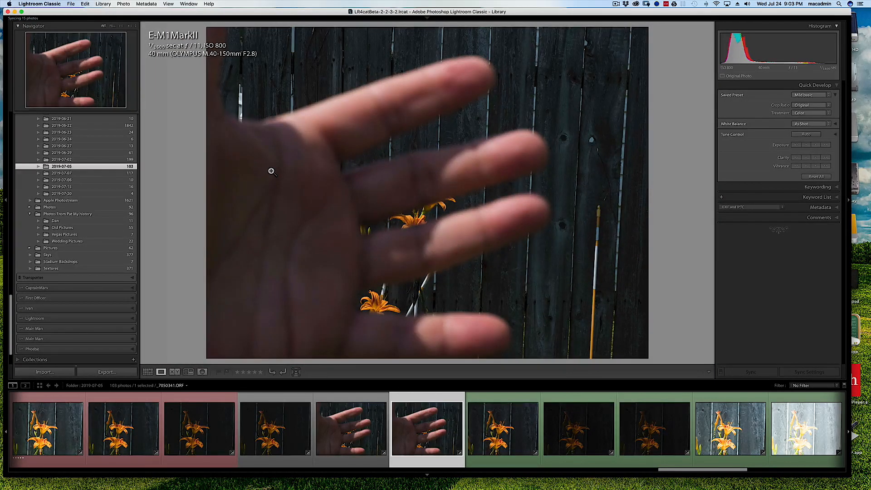
pyautogui.press('g')
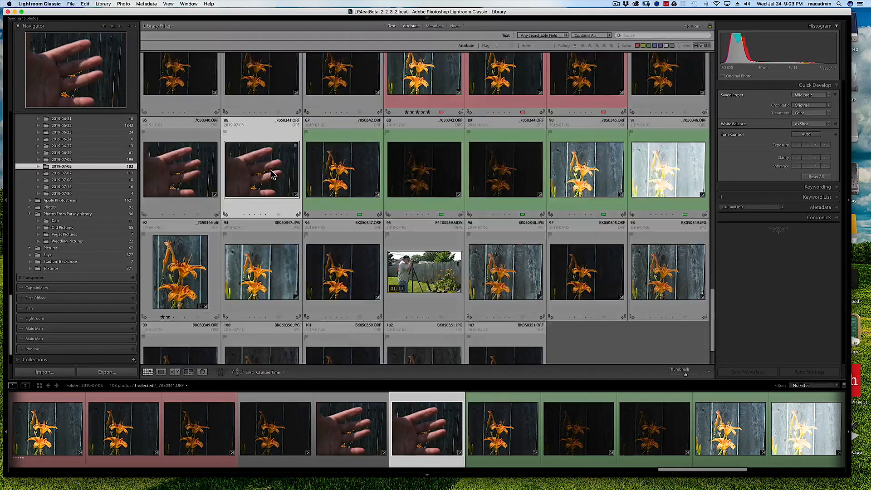
# Step: Select the five green-labelled bracketed lily exposures after the hand photos and transfer them to Aurora HDR 2019
pyautogui.click(337, 174)
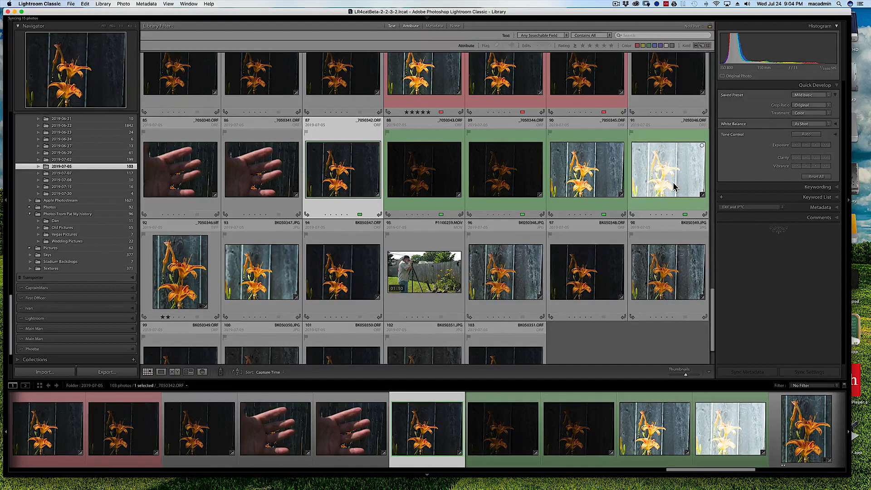
pyautogui.moveTo(674, 186)
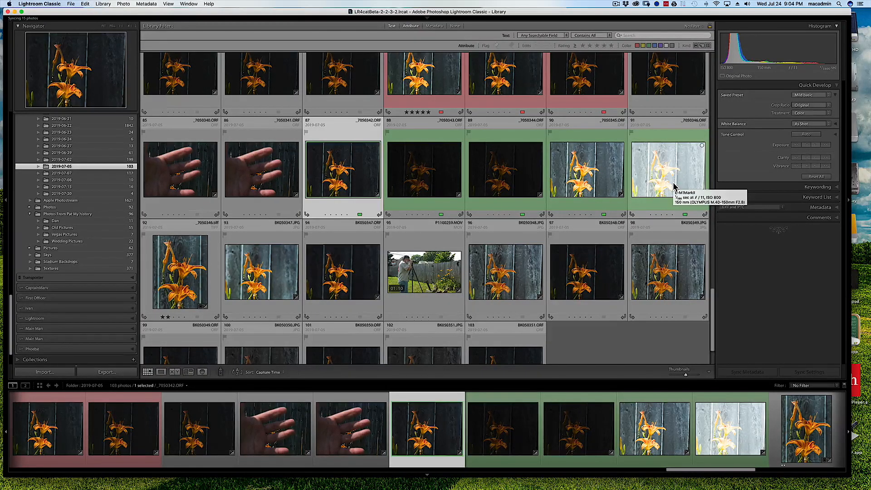
pyautogui.keyDown('shift'); pyautogui.click(674, 186); pyautogui.keyUp('shift')
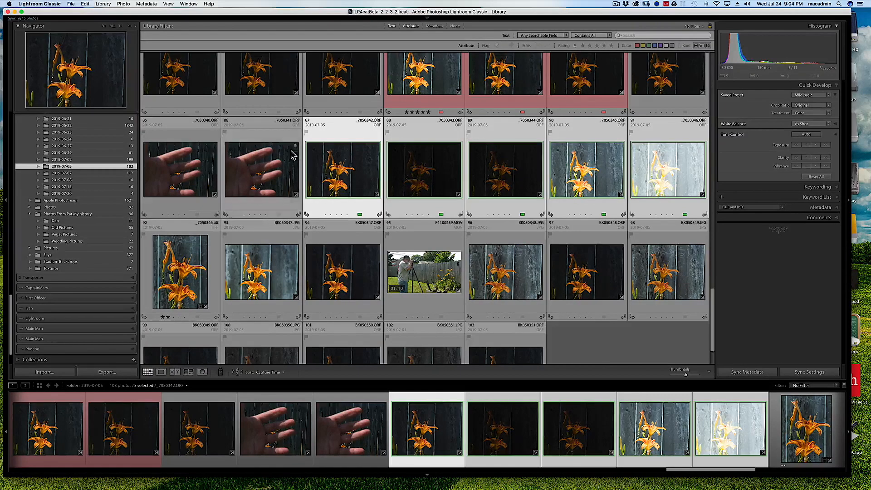
pyautogui.click(70, 4)
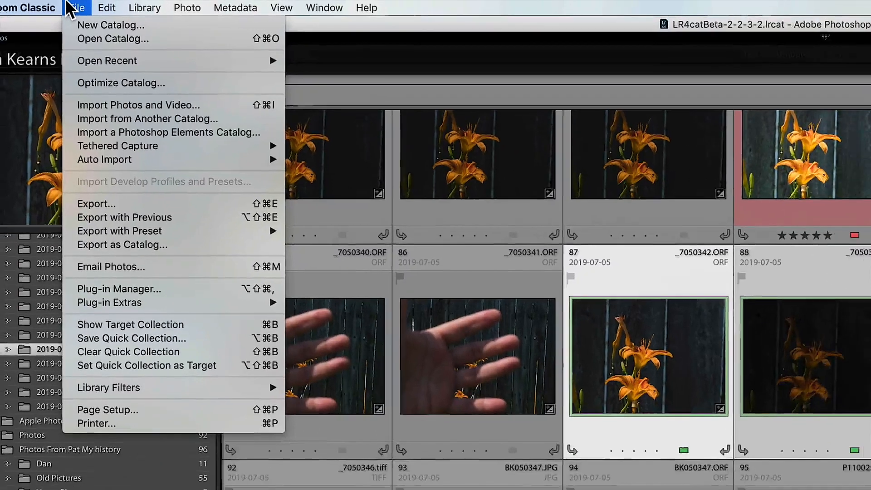
pyautogui.moveTo(121, 302)
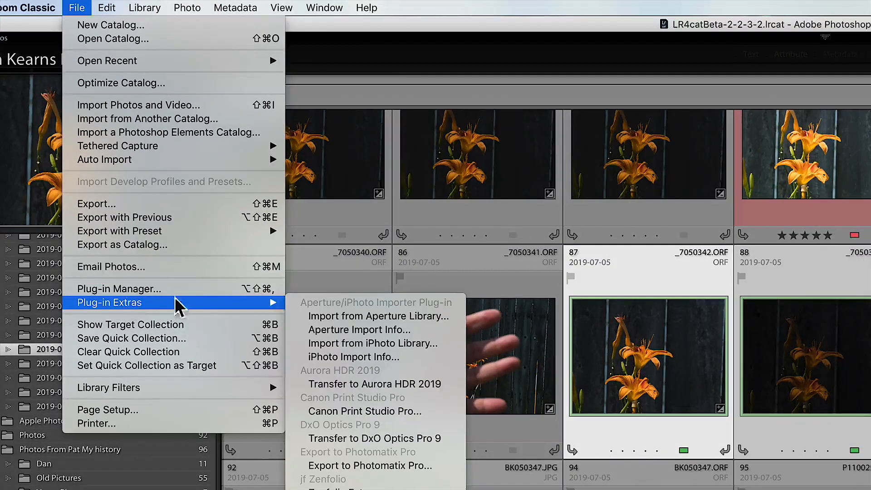
pyautogui.click(446, 388)
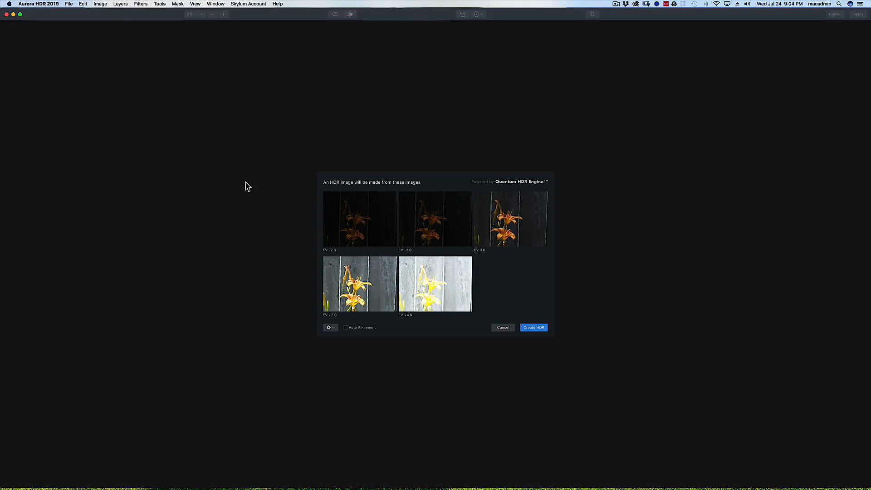
# Step: Create the HDR image from the five brackets with Ghost Reduction, Chromatic Aberration Reduction and Auto Alignment enabled
pyautogui.moveTo(425, 235)
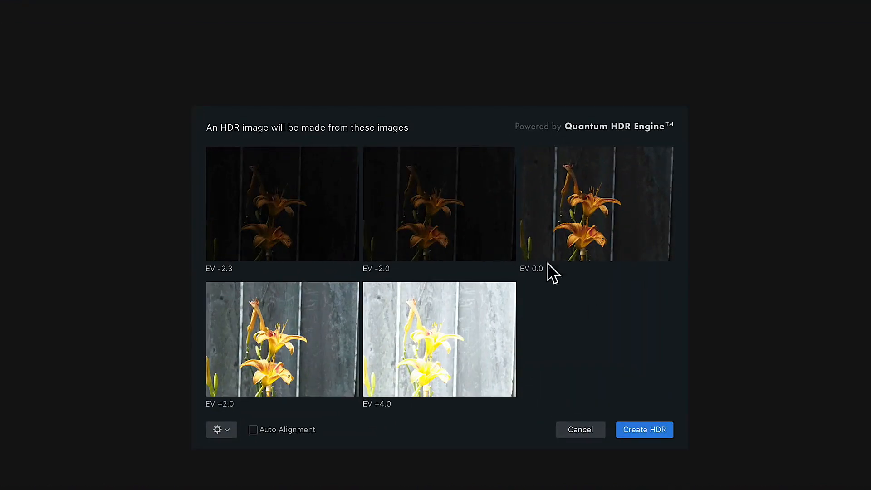
pyautogui.click(232, 429)
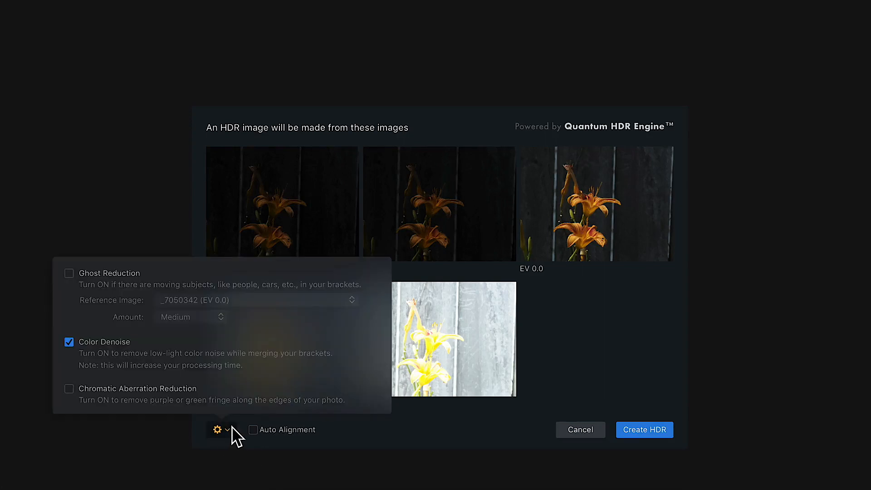
pyautogui.click(69, 274)
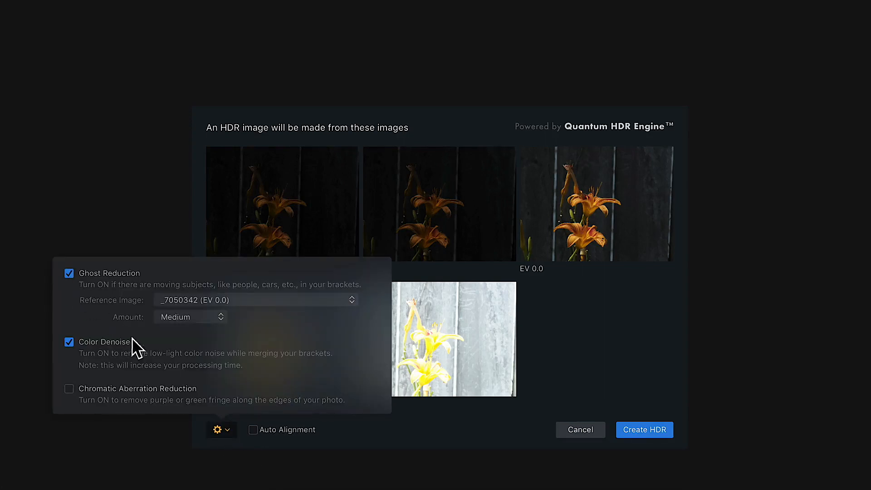
pyautogui.click(69, 389)
pyautogui.click(372, 437)
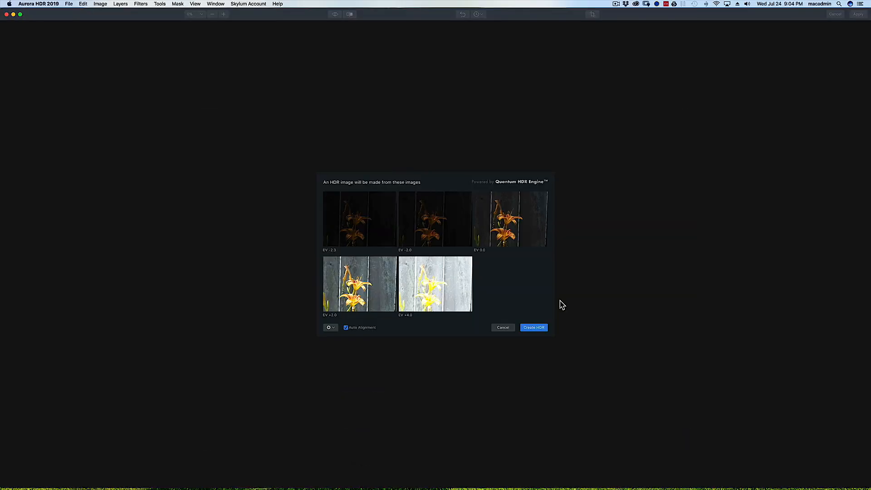
pyautogui.click(544, 330)
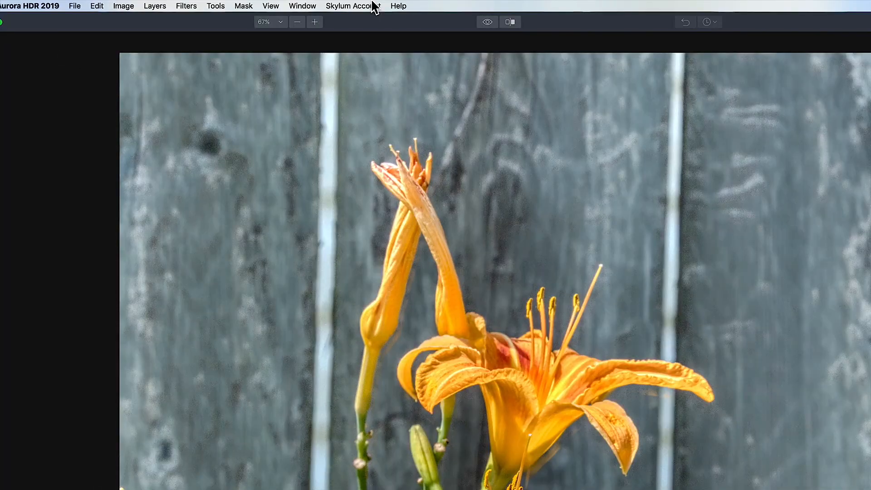
pyautogui.click(298, 6)
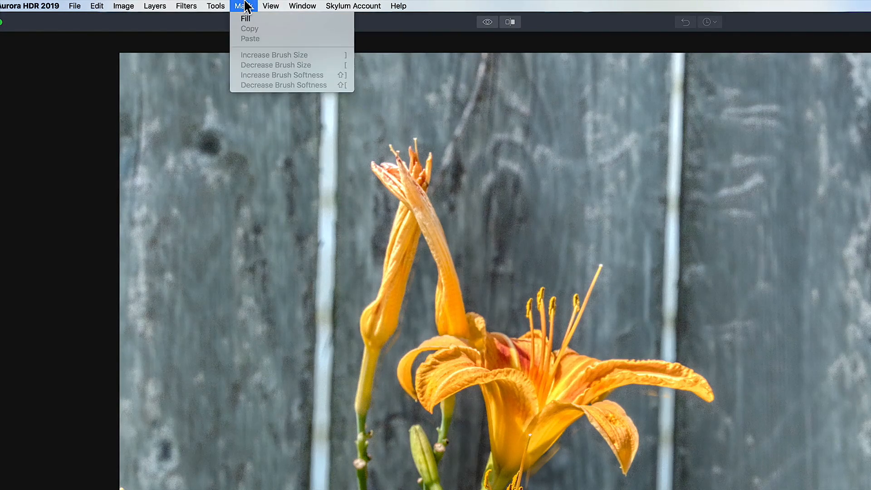
pyautogui.moveTo(215, 7)
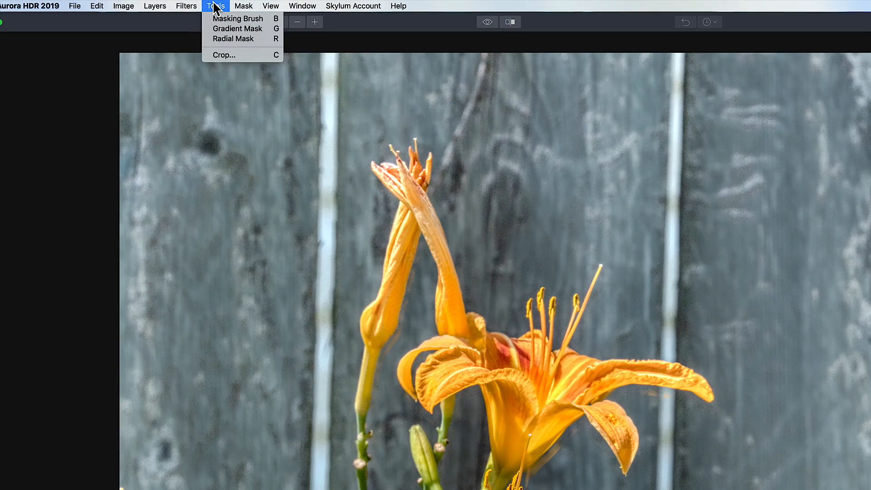
pyautogui.moveTo(165, 5)
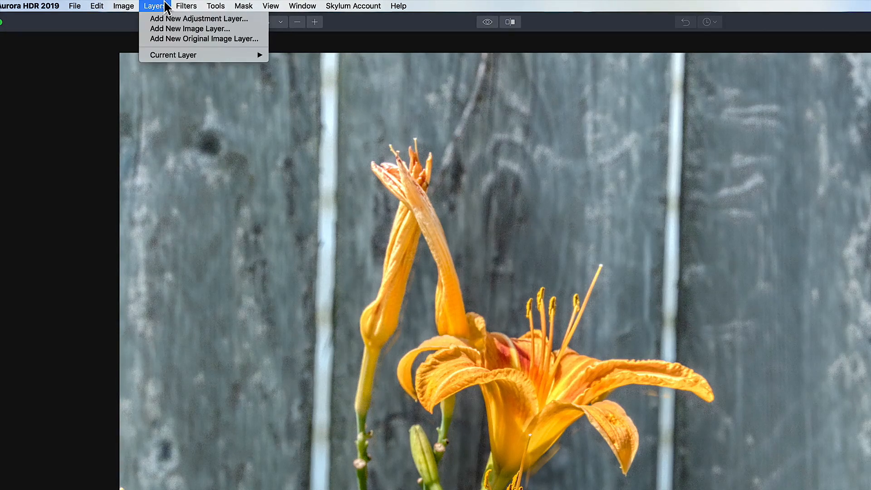
pyautogui.moveTo(68, 6)
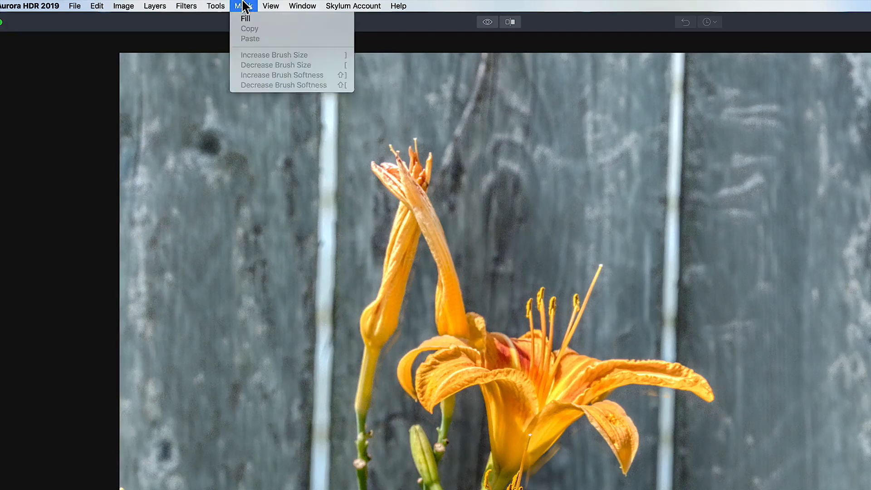
pyautogui.moveTo(264, 5)
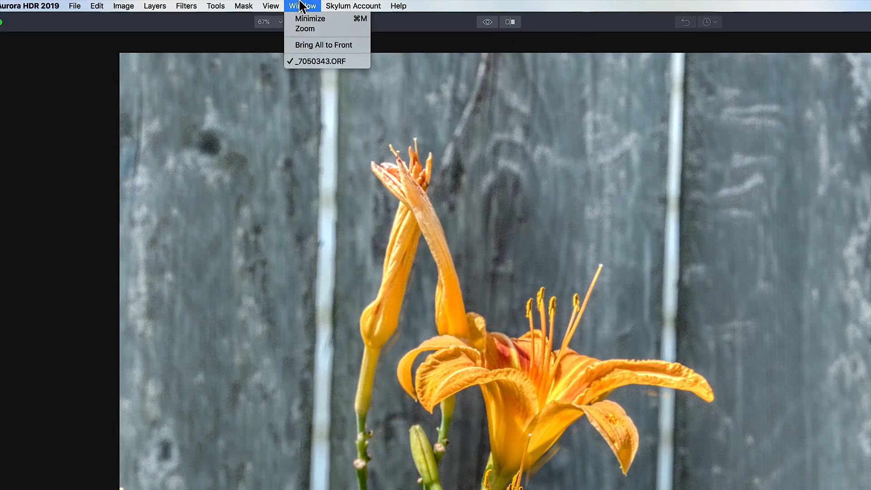
pyautogui.moveTo(338, 5)
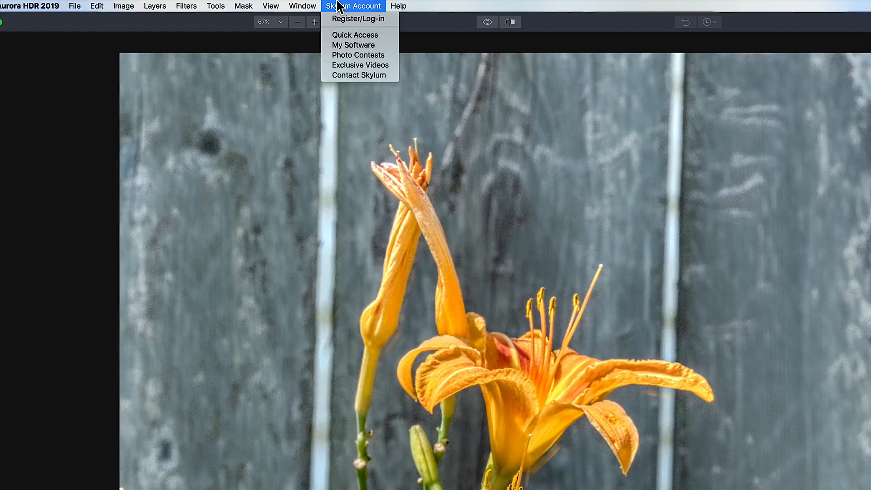
pyautogui.click(213, 82)
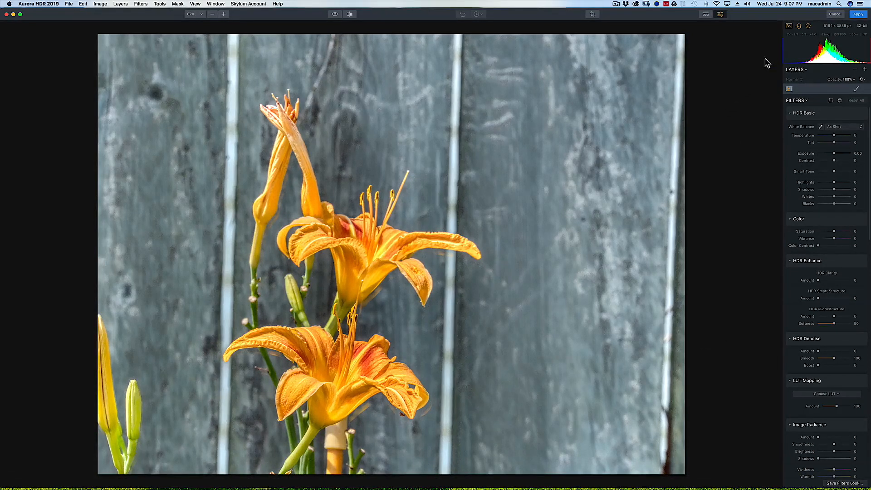
# Step: Display the preset looks beneath the merged HDR image
pyautogui.click(706, 15)
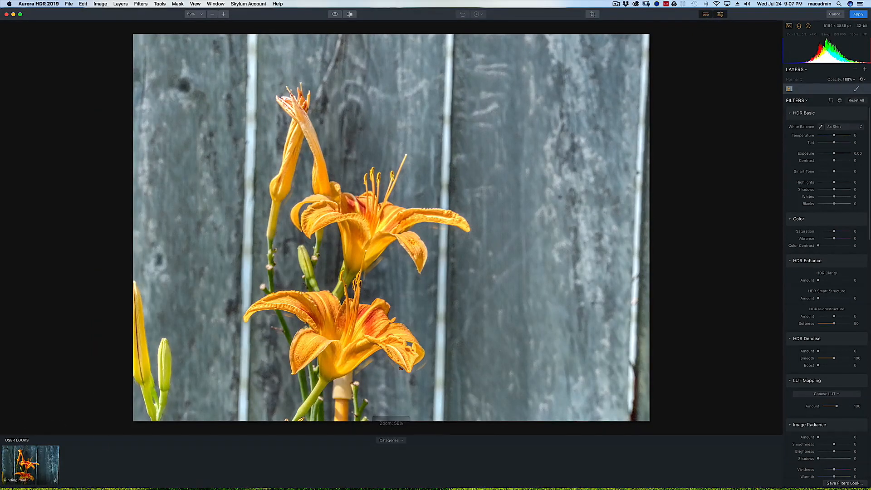
# Step: Check the selected green-labelled lily brackets in Lightroom Classic and return to Aurora HDR 2019
pyautogui.moveTo(1, 489)
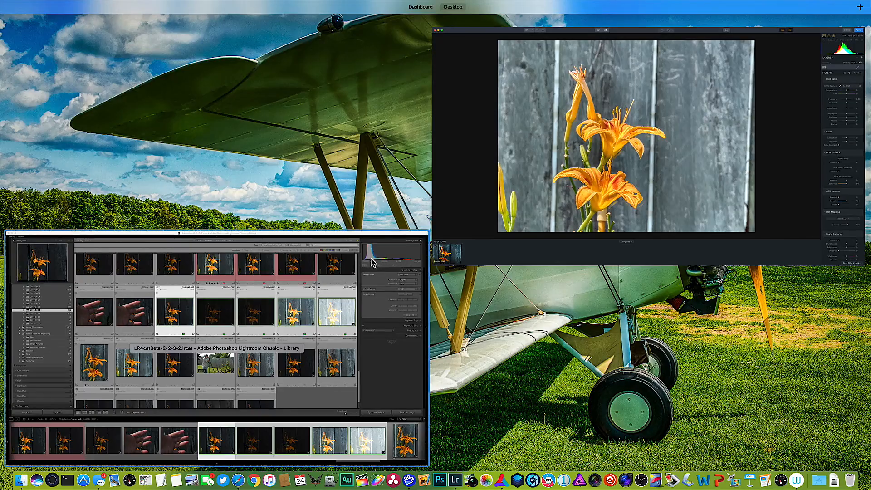
pyautogui.click(379, 357)
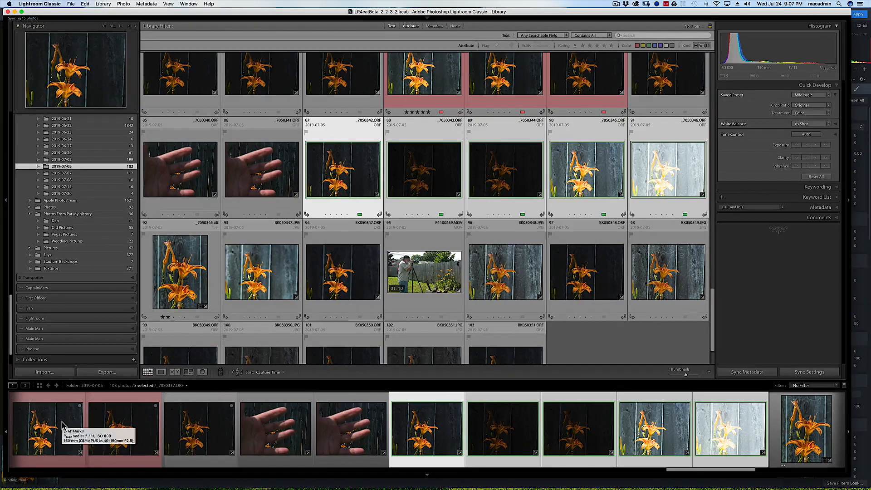
pyautogui.press('super+Tab')
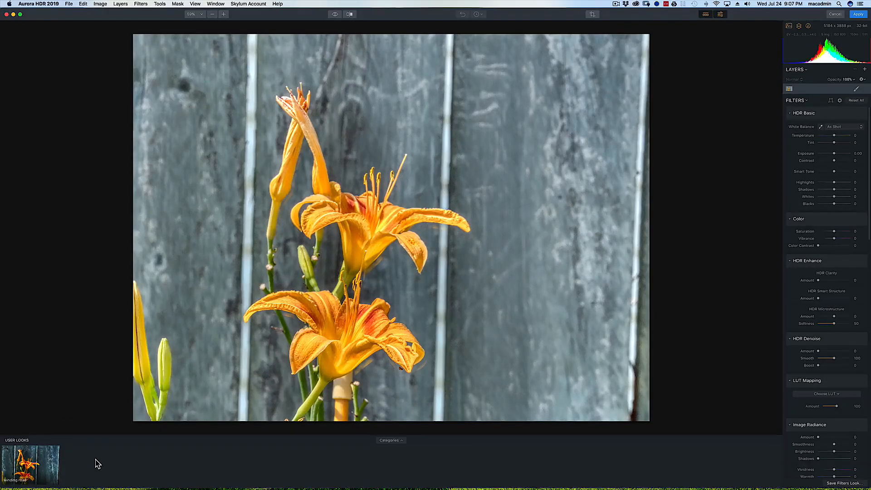
# Step: Try the winding road user look on the image and display the Landscape category of looks
pyautogui.click(42, 464)
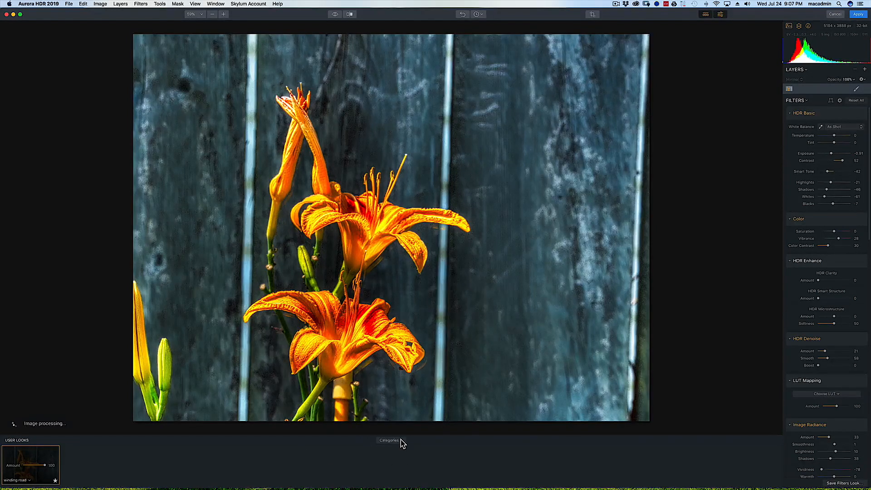
pyautogui.click(391, 441)
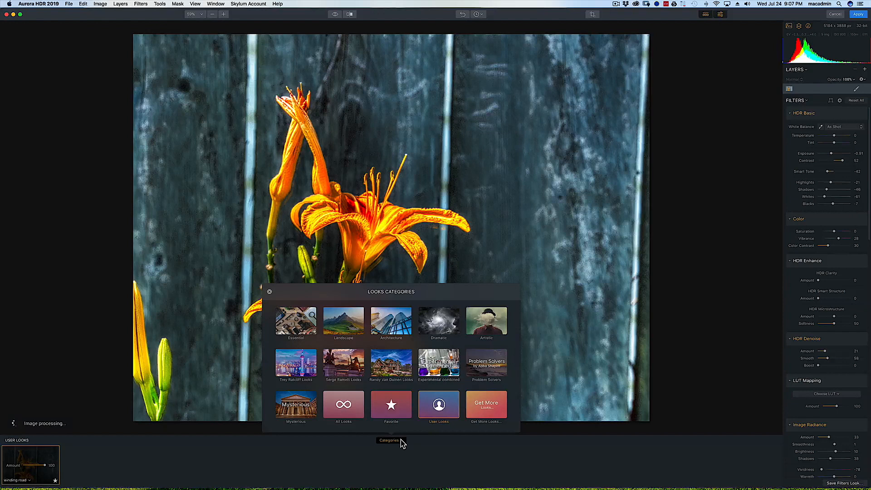
pyautogui.click(347, 323)
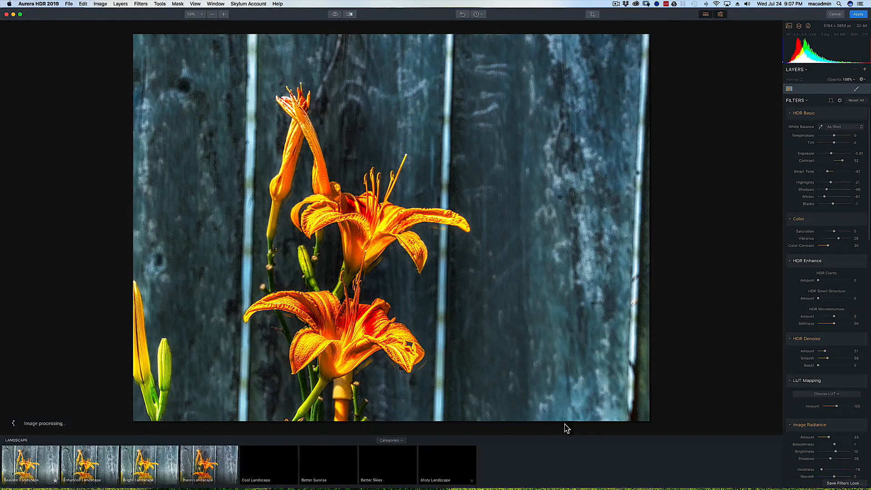
# Step: Try each Landscape look in reverse order from Misty Landscape to Enhanced Landscape and settle on Realistic Landscape
pyautogui.click(447, 471)
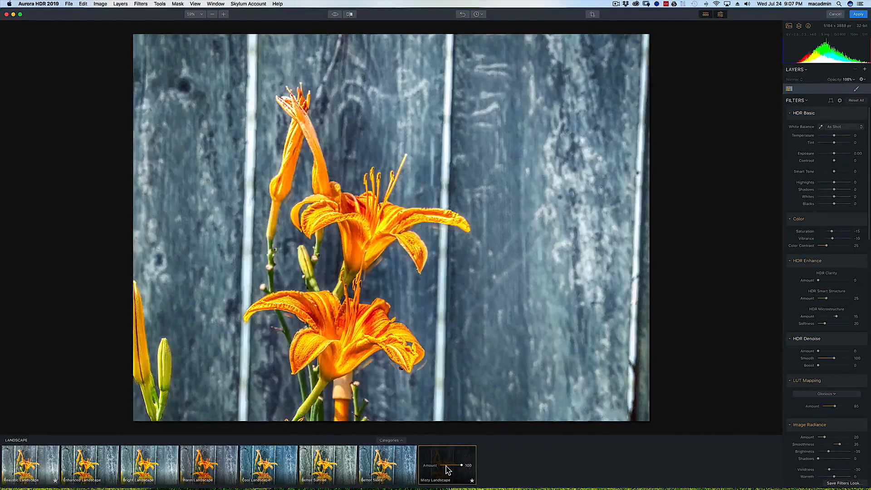
pyautogui.click(386, 463)
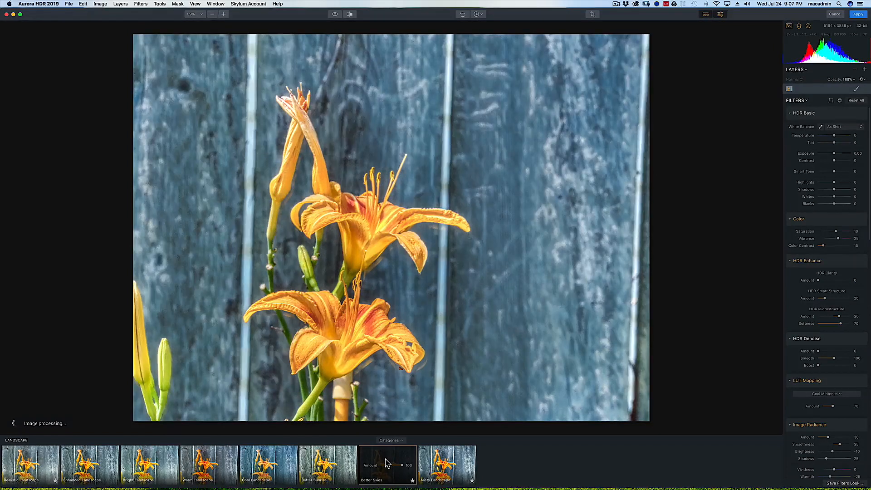
pyautogui.click(340, 460)
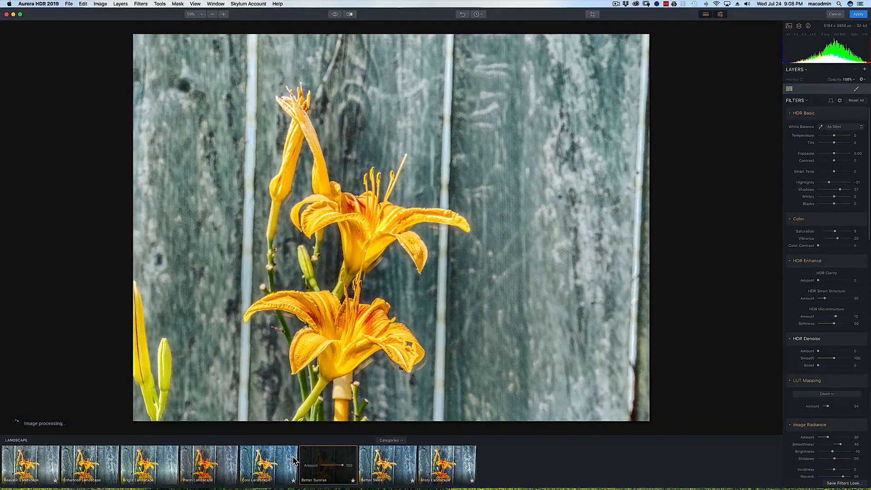
pyautogui.click(294, 461)
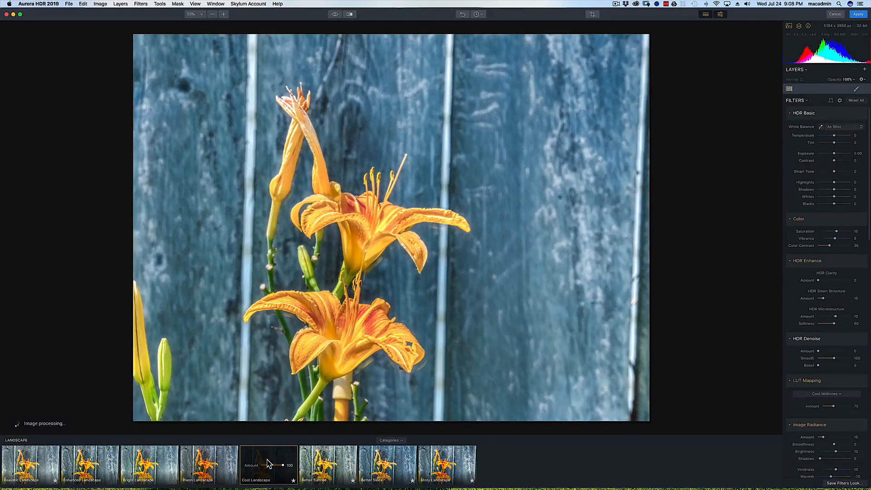
pyautogui.click(222, 460)
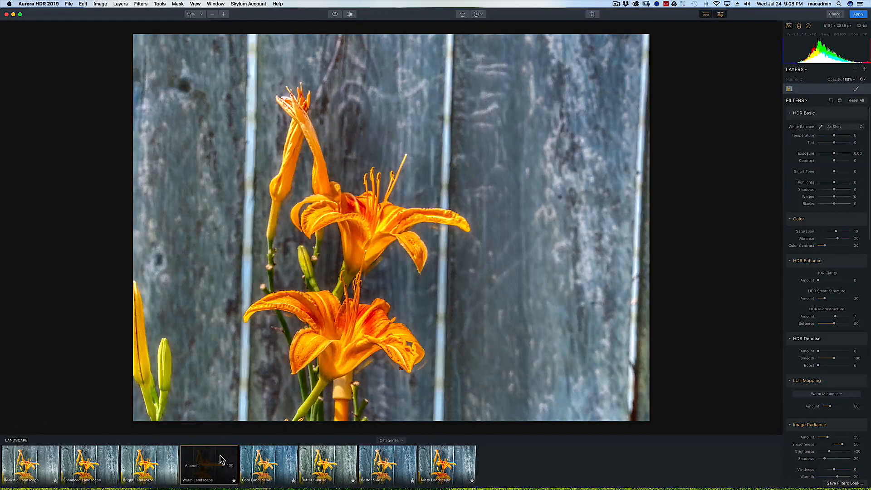
pyautogui.click(171, 457)
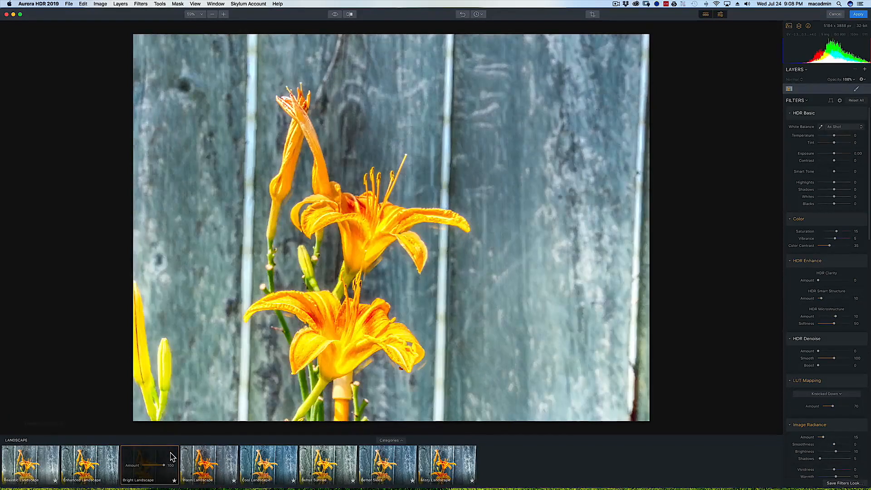
pyautogui.click(108, 459)
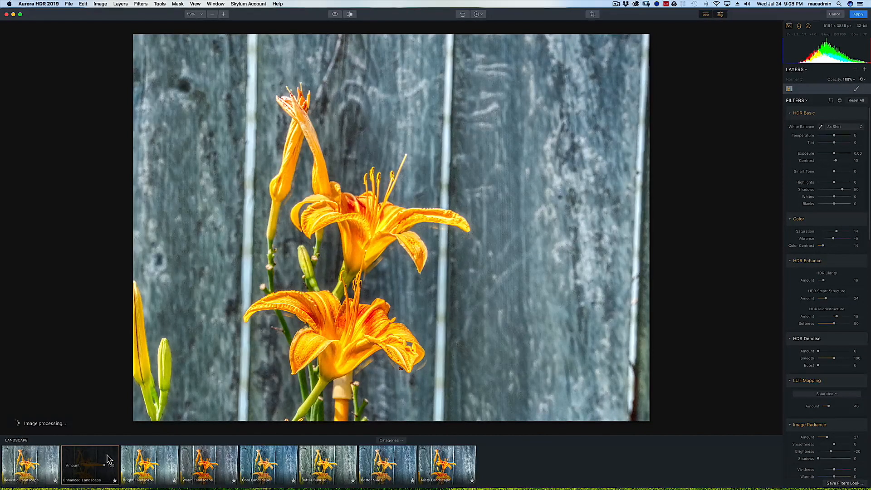
pyautogui.click(51, 456)
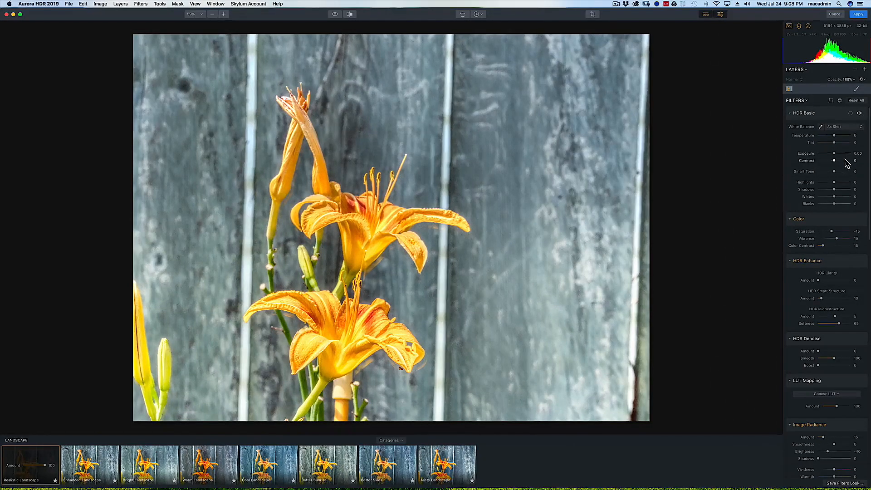
# Step: In HDR Basic, set Exposure to -1.71, Highlights to -53, Whites to -65 and Shadows to 57
pyautogui.moveTo(834, 154); pyautogui.dragTo(827, 155)
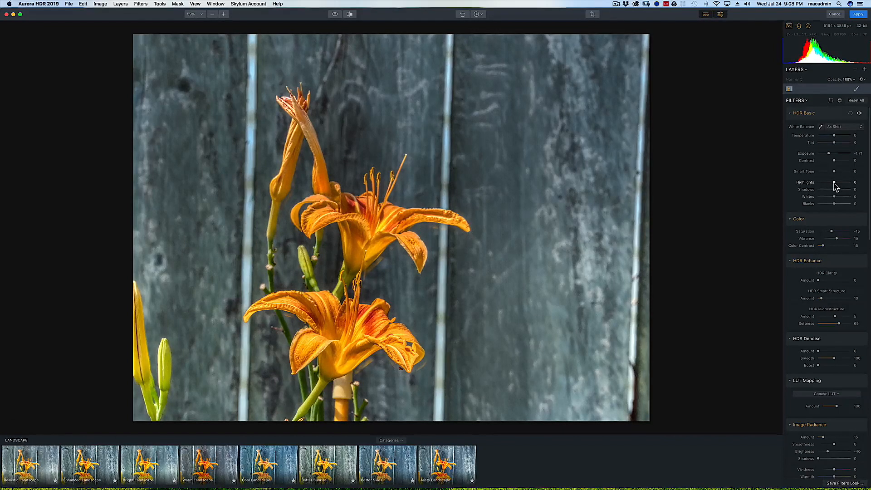
pyautogui.moveTo(834, 198)
pyautogui.mouseDown()
pyautogui.moveTo(820, 199)
pyautogui.moveTo(834, 183)
pyautogui.moveTo(817, 184)
pyautogui.moveTo(826, 184)
pyautogui.mouseUp()
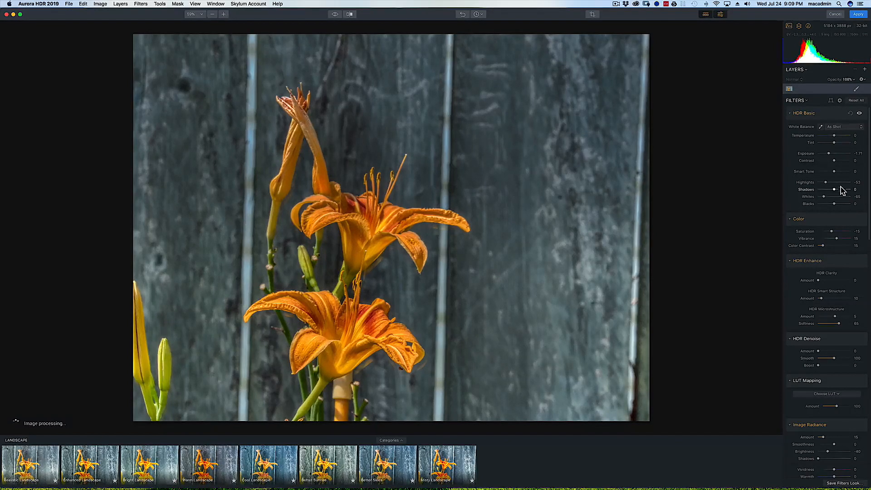
pyautogui.moveTo(844, 189); pyautogui.dragTo(844, 190)
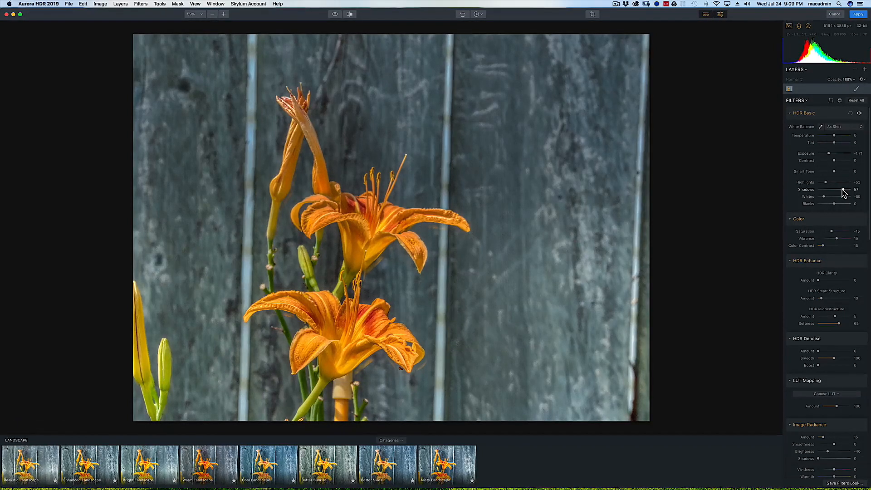
pyautogui.click(856, 91)
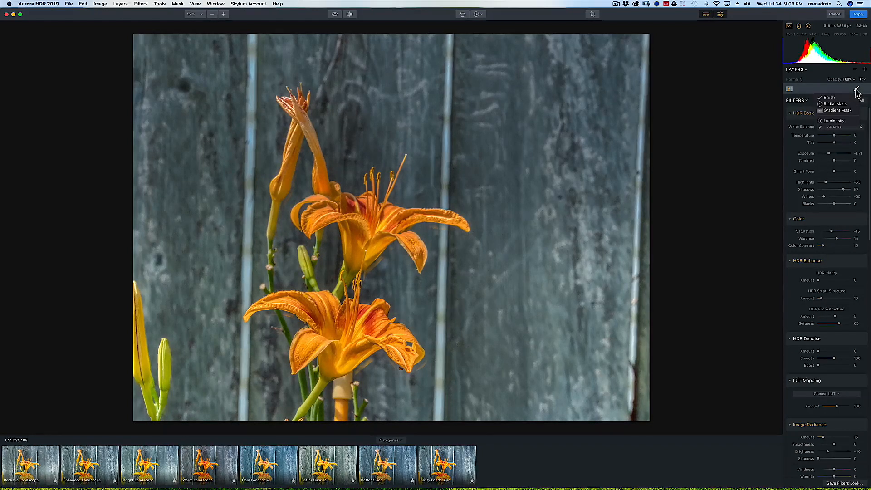
pyautogui.click(857, 91)
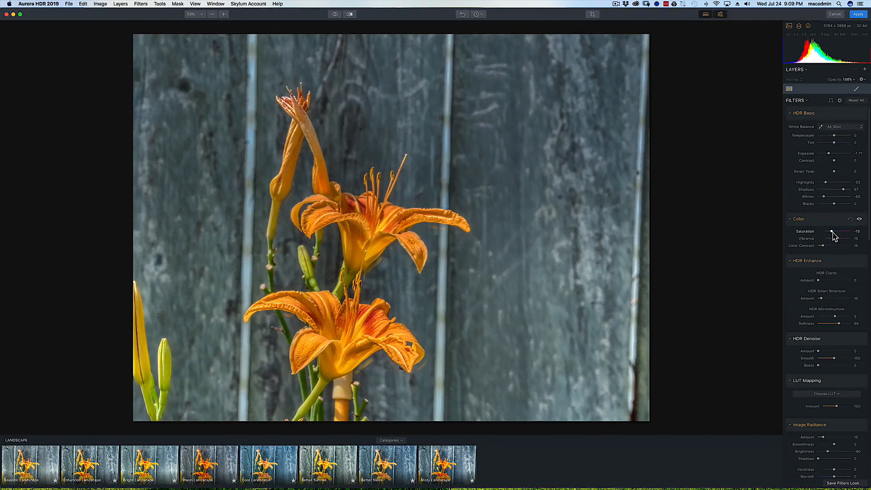
# Step: In the Color filter, set Saturation to -22 and Vibrance to 29
pyautogui.moveTo(832, 232); pyautogui.dragTo(829, 232)
pyautogui.moveTo(830, 232); pyautogui.dragTo(832, 232)
pyautogui.moveTo(837, 239); pyautogui.dragTo(840, 242)
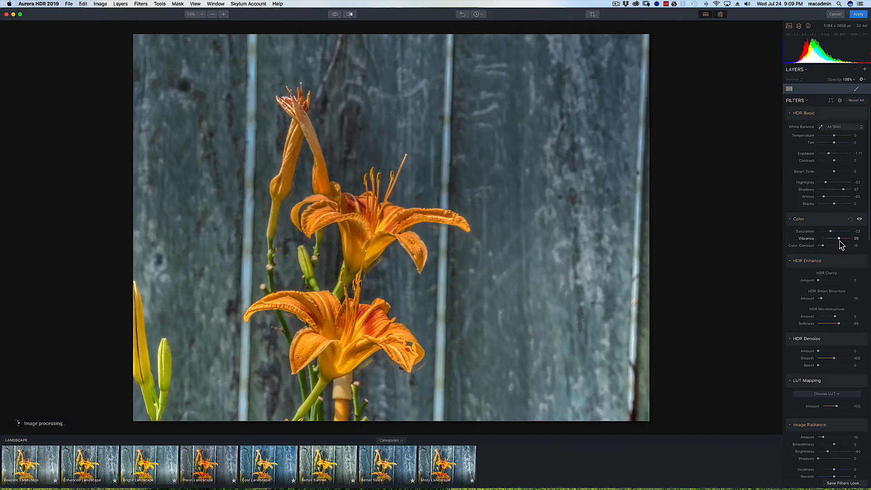
# Step: In HDR Enhance, set the HDR Clarity amount to 52 and the HDR Smart Structure amount to 22
pyautogui.scroll(-2, 853, 268)
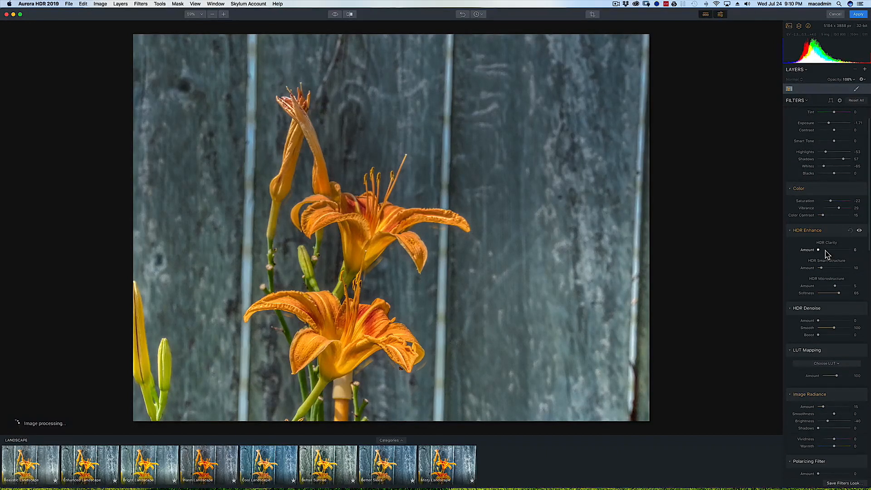
pyautogui.moveTo(827, 251)
pyautogui.mouseDown()
pyautogui.moveTo(844, 252)
pyautogui.moveTo(837, 255)
pyautogui.mouseUp()
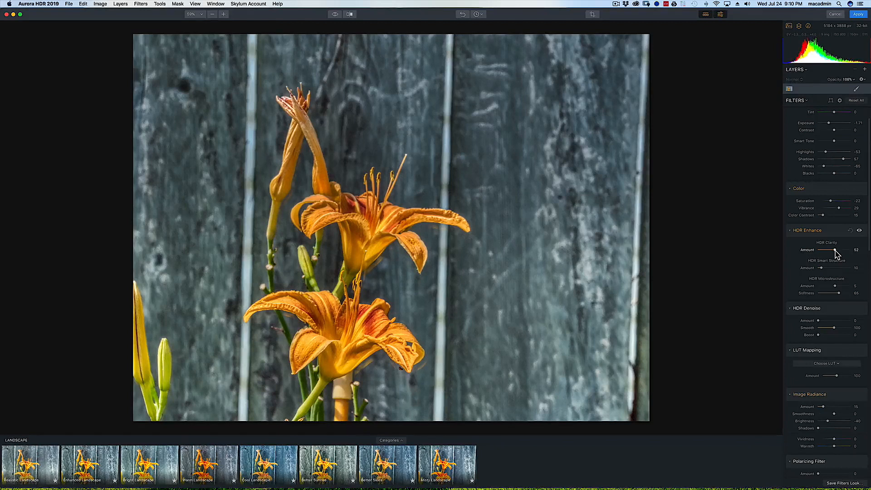
pyautogui.click(834, 269)
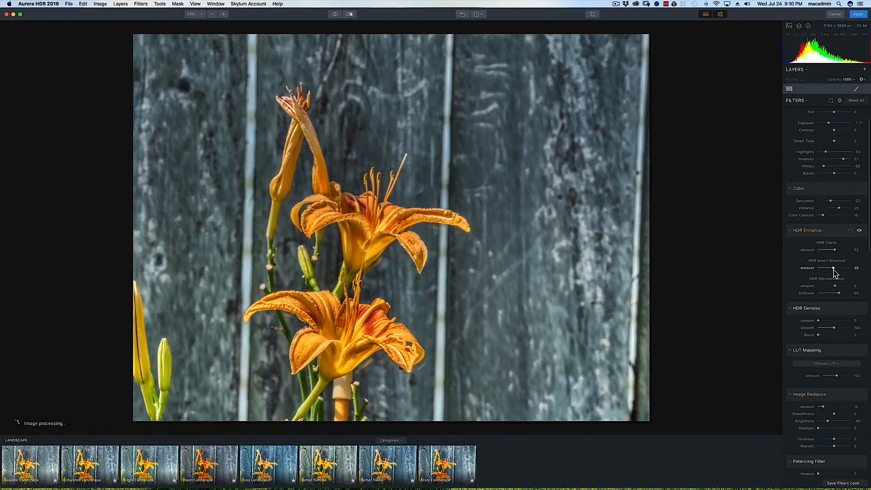
pyautogui.moveTo(834, 269); pyautogui.dragTo(825, 272)
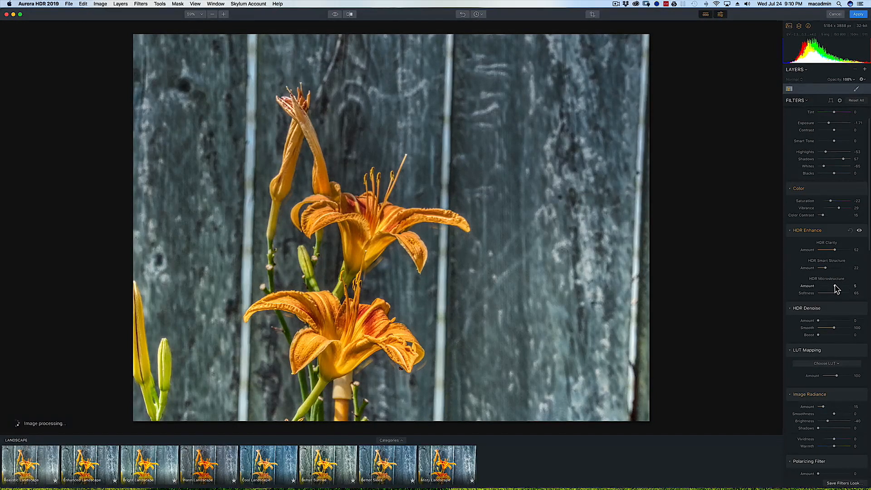
# Step: Set HDR Microstructure to an amount of -92 with softness 71, and the HDR Denoise amount to 17
pyautogui.moveTo(835, 285); pyautogui.dragTo(836, 286)
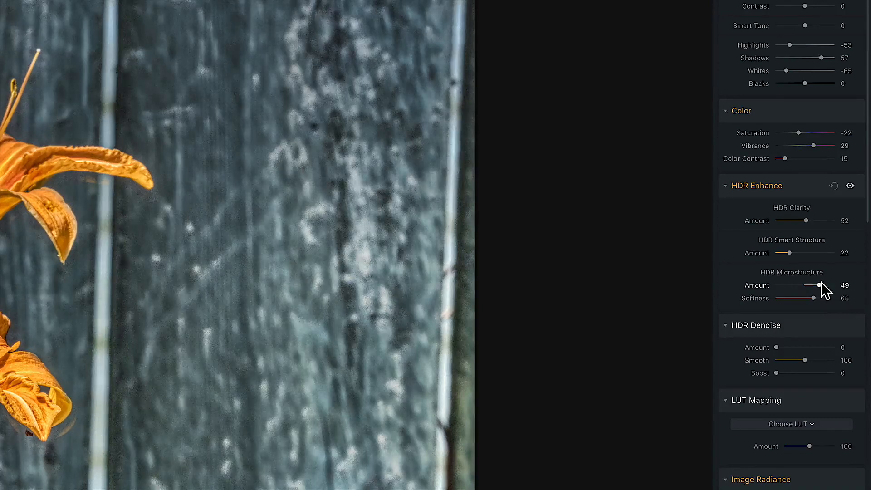
pyautogui.moveTo(818, 282); pyautogui.dragTo(775, 285)
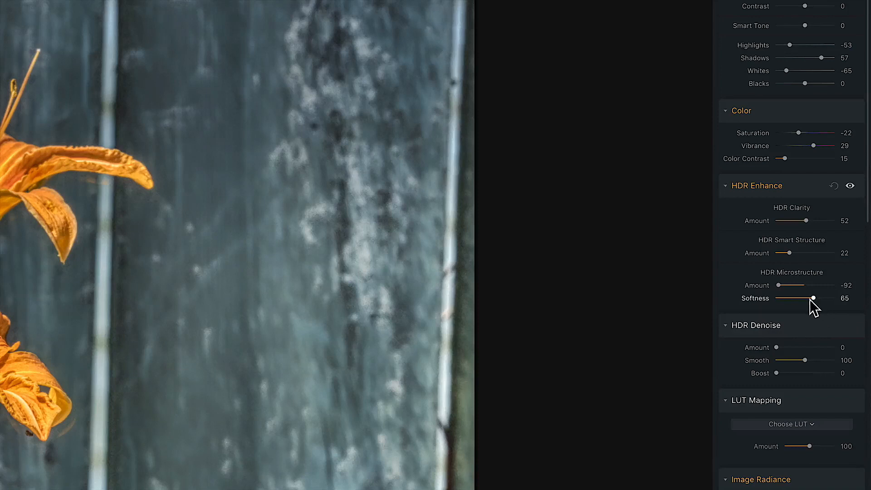
pyautogui.moveTo(812, 298)
pyautogui.mouseDown()
pyautogui.moveTo(838, 299)
pyautogui.moveTo(809, 302)
pyautogui.moveTo(818, 305)
pyautogui.mouseUp()
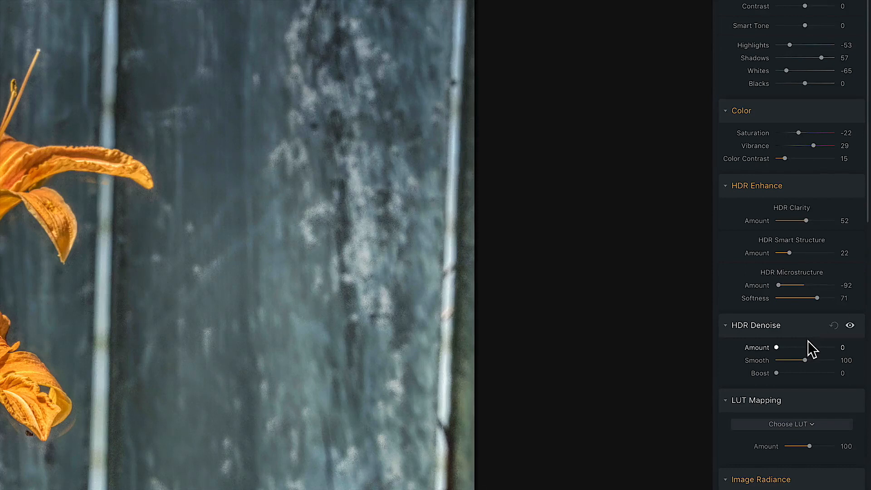
pyautogui.click(783, 347)
pyautogui.moveTo(783, 346); pyautogui.dragTo(783, 348)
# Step: Preview the LUT Mapping choices Impressive, Classic, Calm, Cool, Forgotten and Glorious on the image without applying one
pyautogui.scroll(-1, 806, 388)
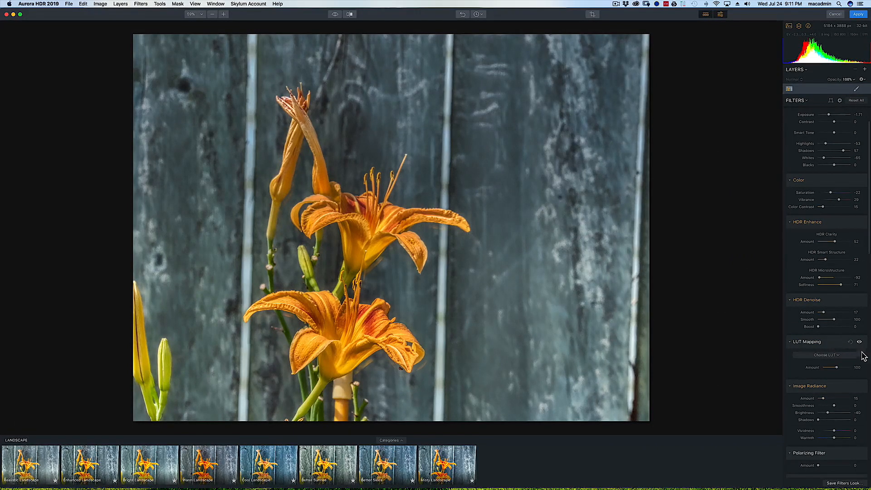
pyautogui.click(841, 356)
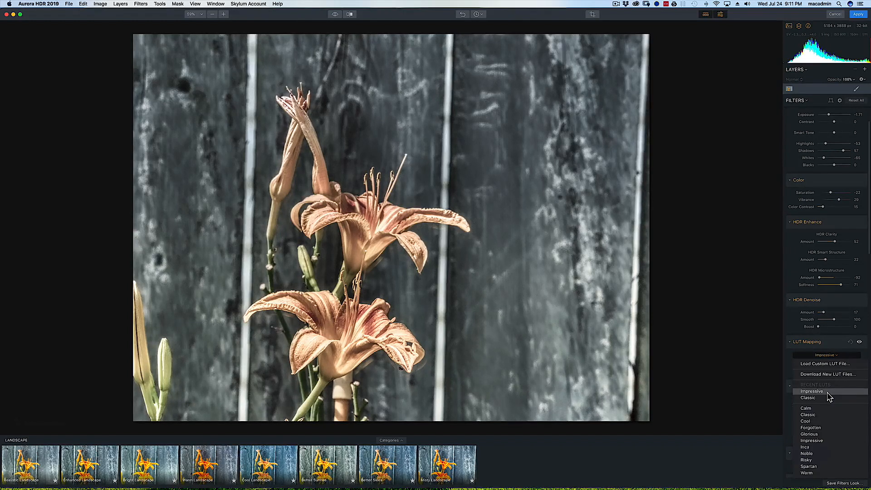
pyautogui.click(830, 398)
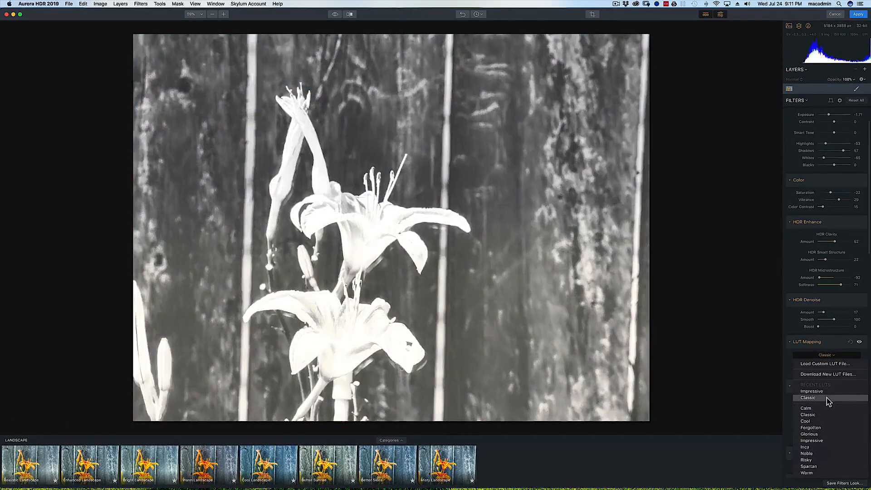
pyautogui.click(828, 410)
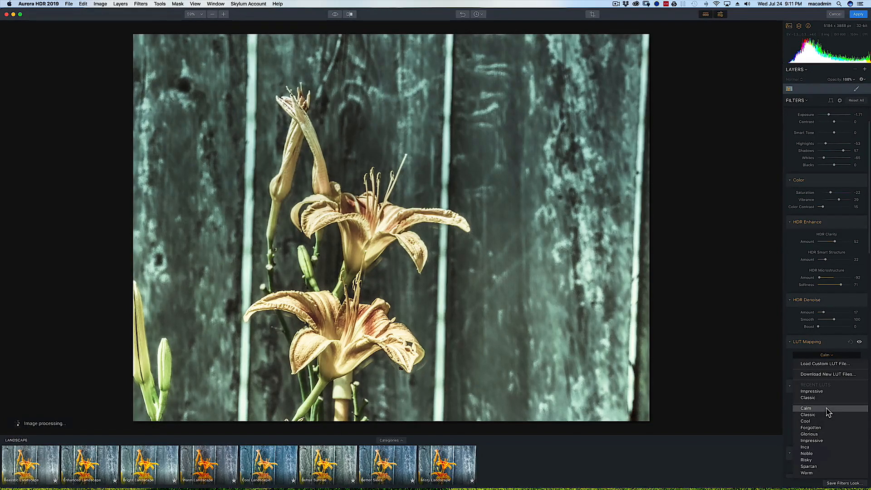
pyautogui.click(828, 415)
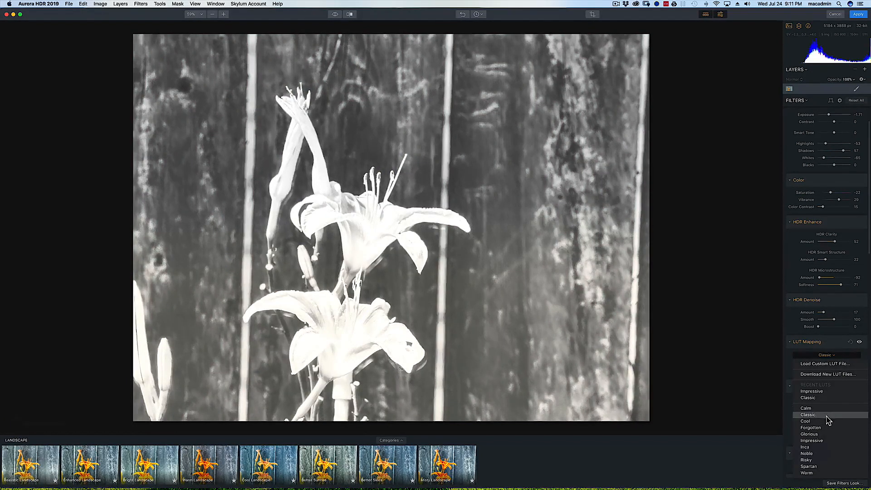
pyautogui.click(828, 422)
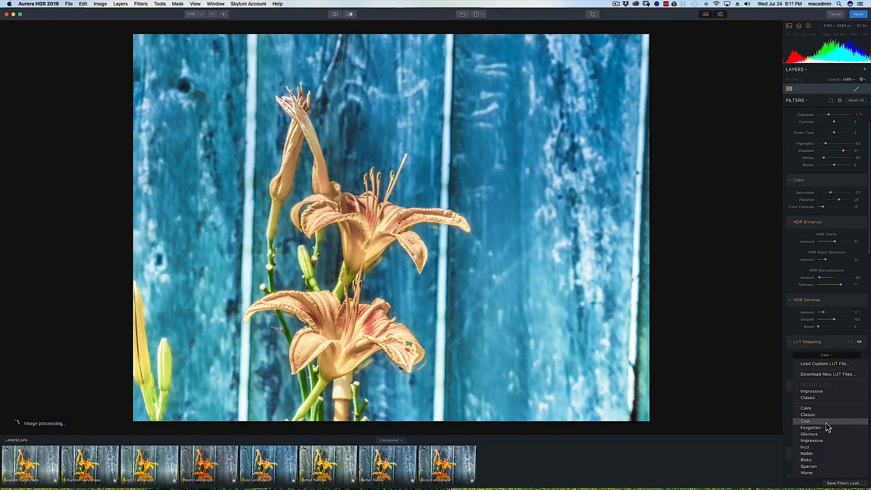
pyautogui.click(827, 428)
pyautogui.click(826, 434)
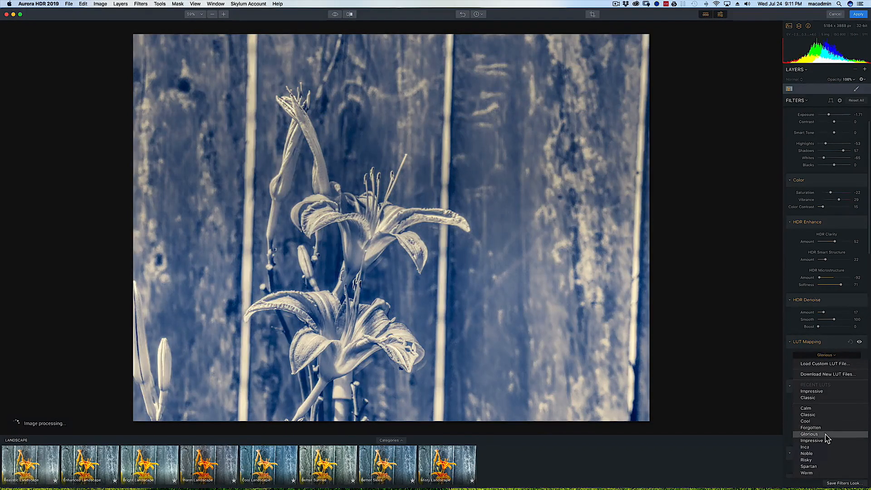
pyautogui.click(828, 440)
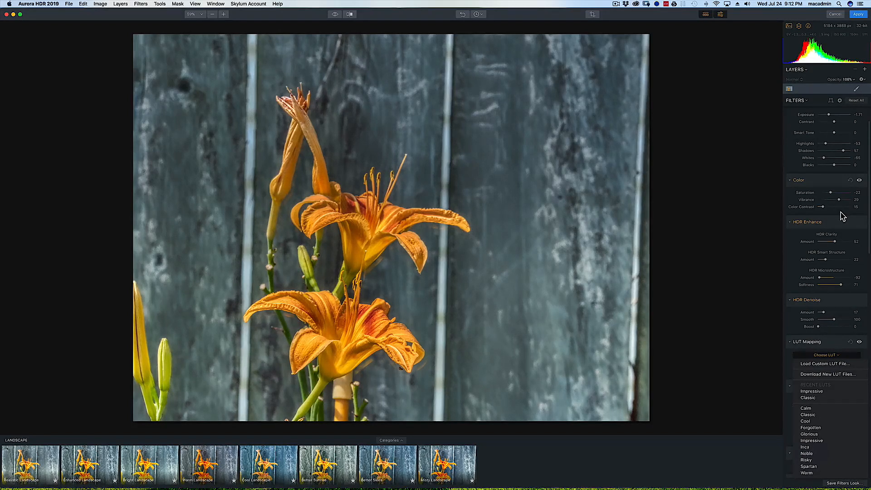
# Step: Raise Highlights to -39 and apply the finished HDR edit to return to Lightroom Classic
pyautogui.click(824, 144)
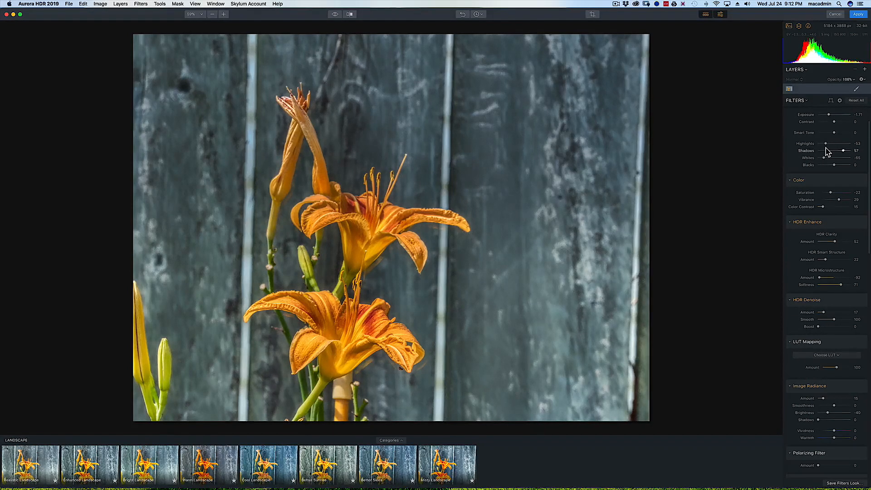
pyautogui.moveTo(826, 144)
pyautogui.mouseDown()
pyautogui.moveTo(819, 146)
pyautogui.moveTo(827, 147)
pyautogui.mouseUp()
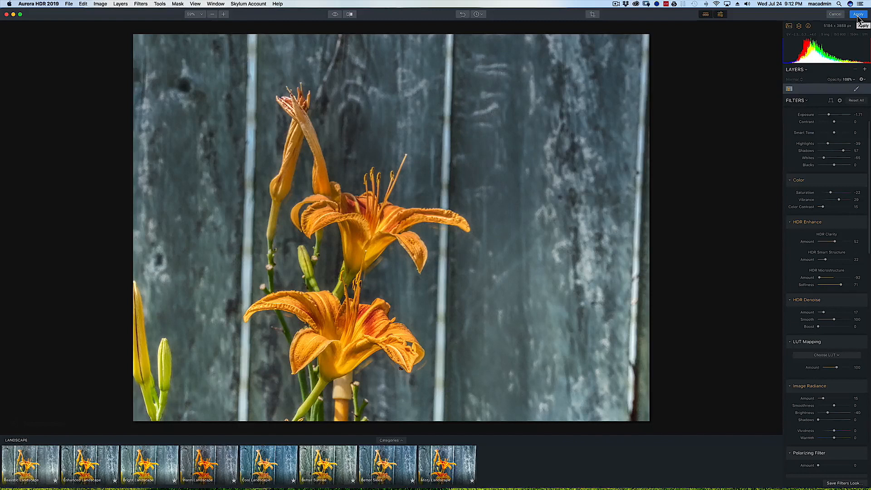
pyautogui.click(859, 15)
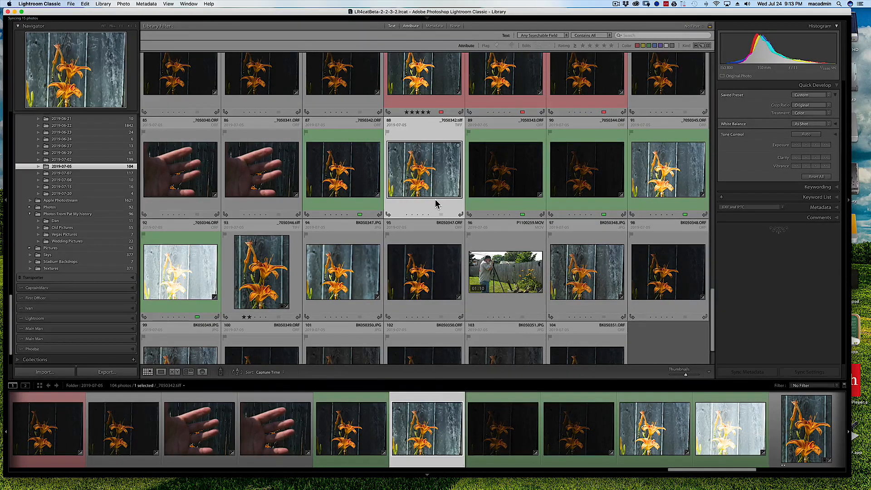
# Step: Open the merged HDR lily TIFF for cropping and straighten it to an angle of -1.61
pyautogui.doubleClick(429, 168)
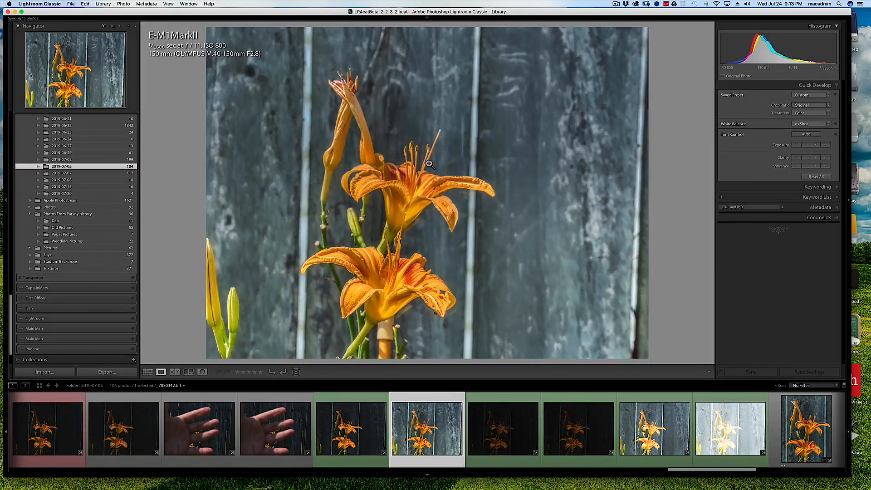
pyautogui.press('r')
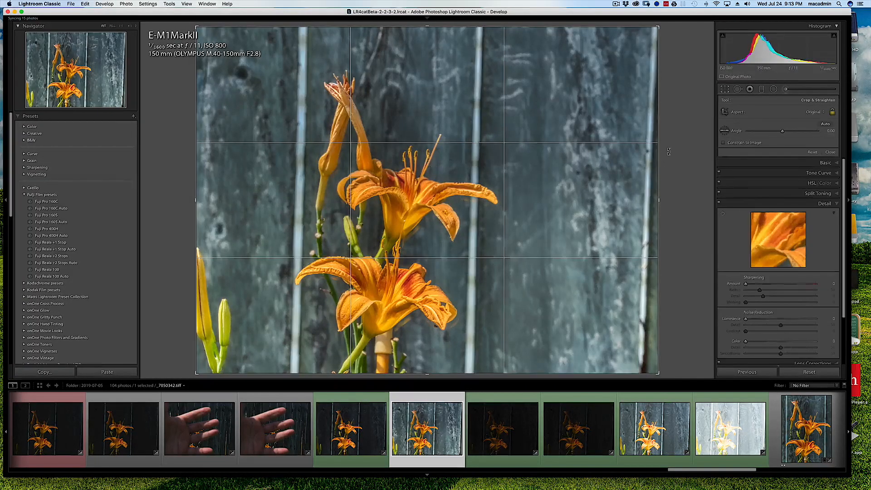
pyautogui.moveTo(666, 152); pyautogui.dragTo(668, 143)
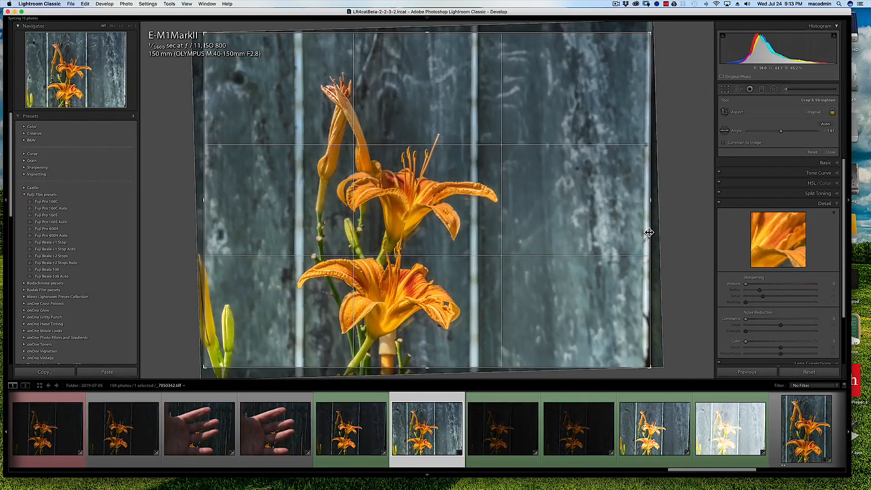
# Step: Change the crop to portrait orientation, tighten it around the two lily blooms and tall bud, and commit it
pyautogui.press('x')
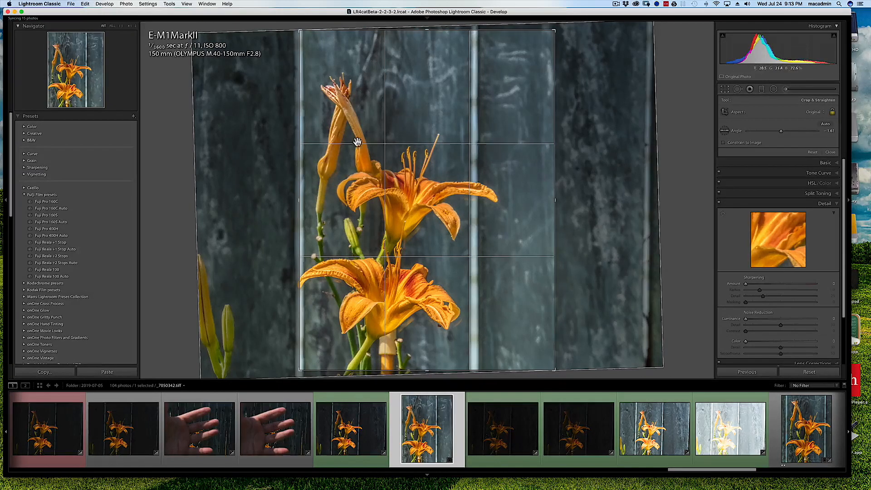
pyautogui.moveTo(329, 170); pyautogui.dragTo(337, 171)
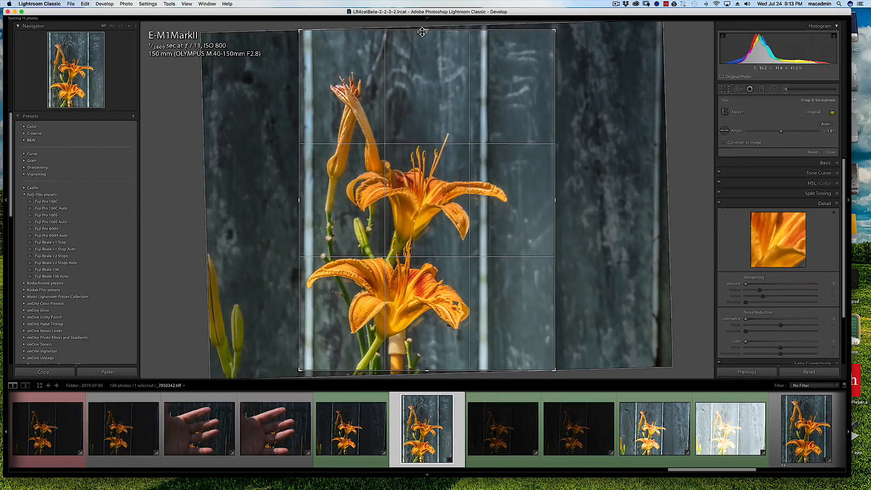
pyautogui.moveTo(427, 31); pyautogui.dragTo(424, 43)
pyautogui.moveTo(434, 104); pyautogui.dragTo(442, 102)
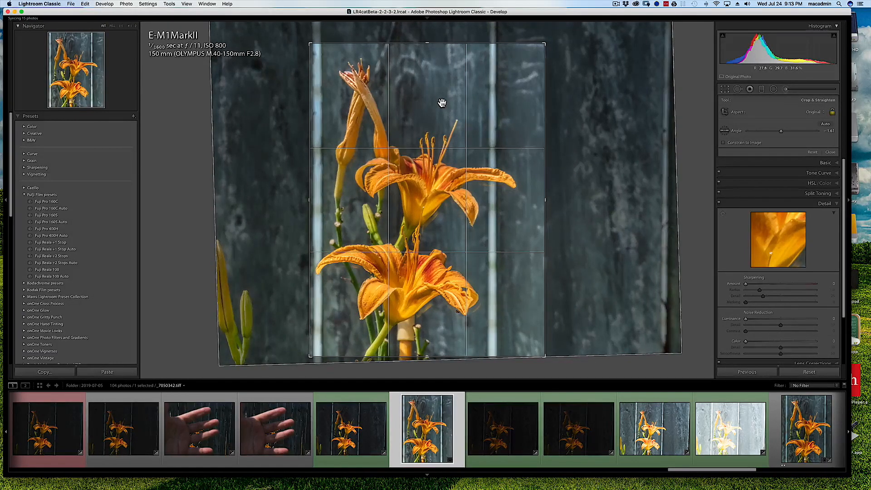
pyautogui.press('Return')
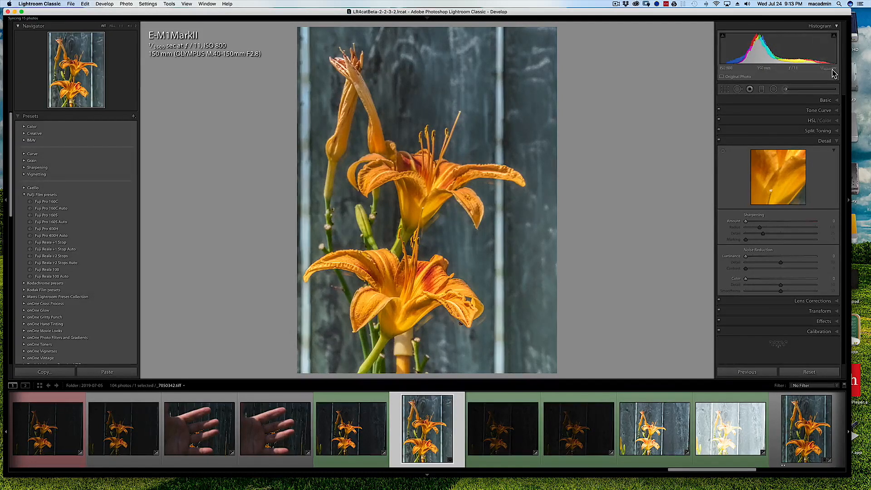
# Step: In the Basic adjustments, set Contrast to +24 and Shadows to -92
pyautogui.click(838, 101)
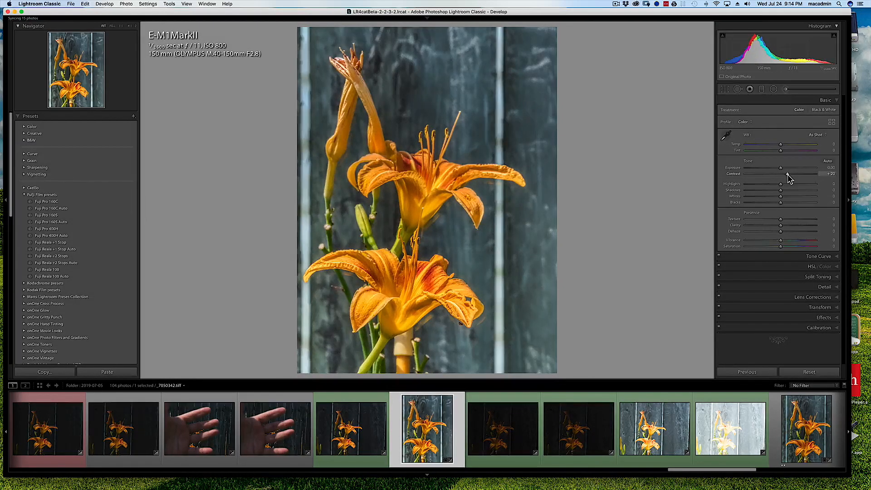
pyautogui.moveTo(788, 175); pyautogui.dragTo(789, 175)
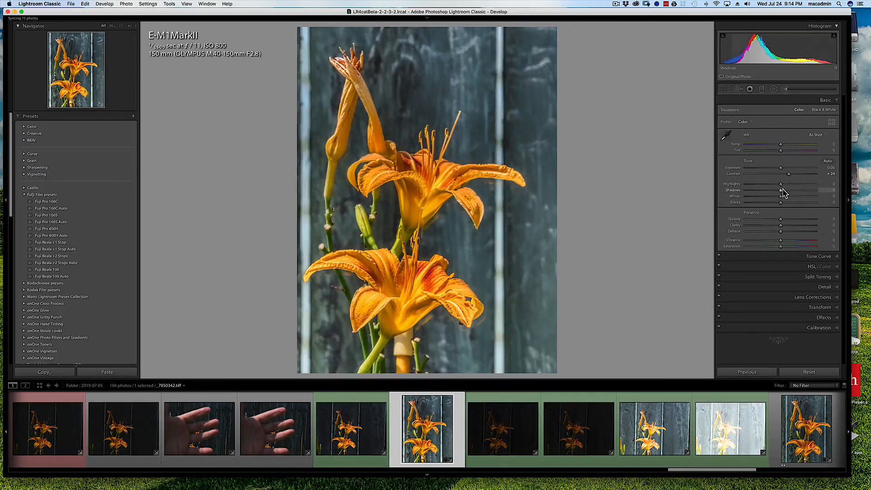
pyautogui.moveTo(781, 191); pyautogui.dragTo(751, 201)
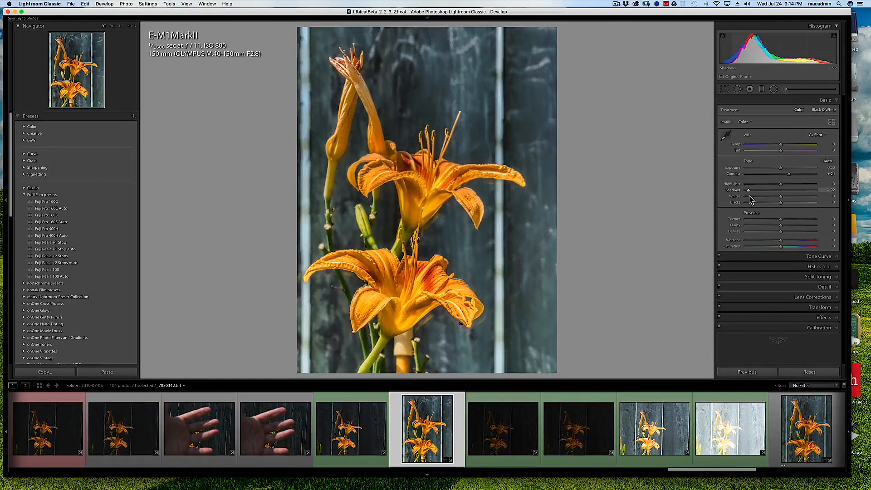
# Step: Inspect both lily blooms up close and set Vibrance to -1 and Saturation to -17
pyautogui.click(426, 177)
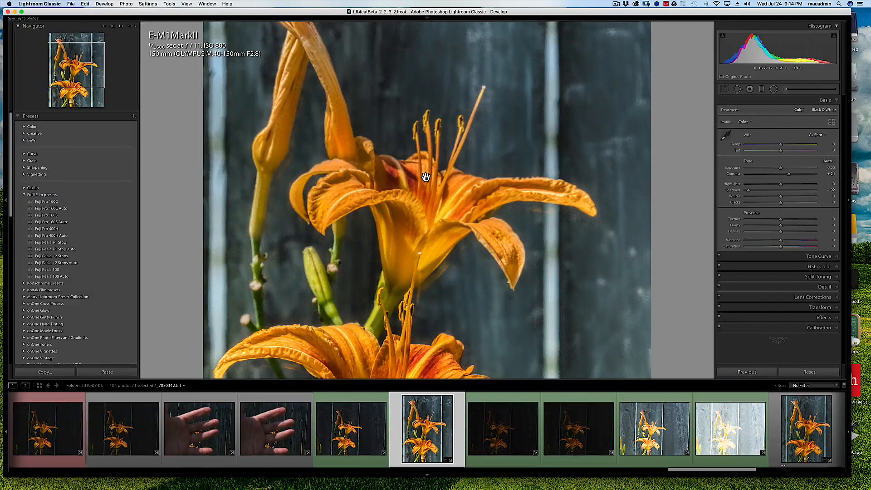
pyautogui.moveTo(426, 177); pyautogui.dragTo(432, 101)
pyautogui.moveTo(441, 200); pyautogui.dragTo(449, 116)
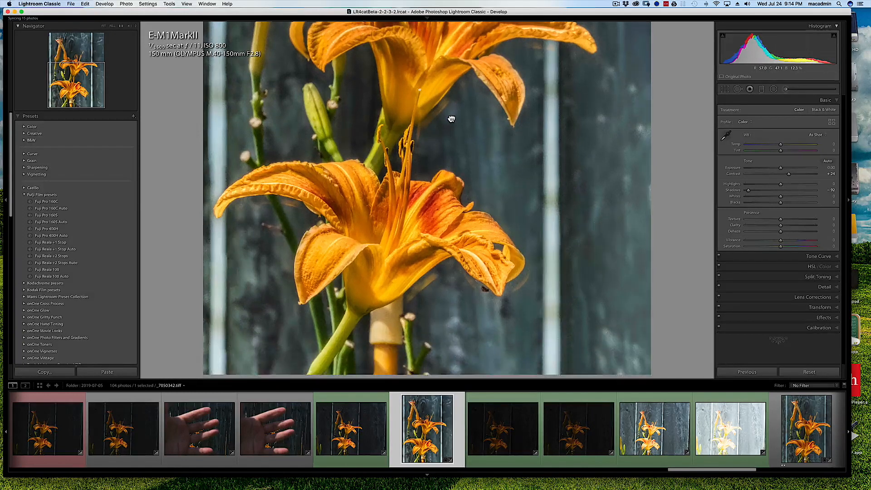
pyautogui.click(397, 234)
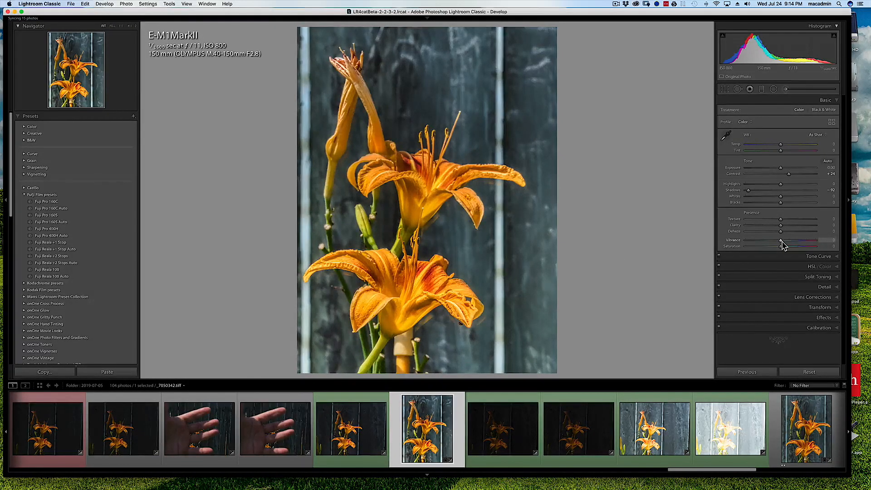
pyautogui.moveTo(783, 241); pyautogui.dragTo(773, 249)
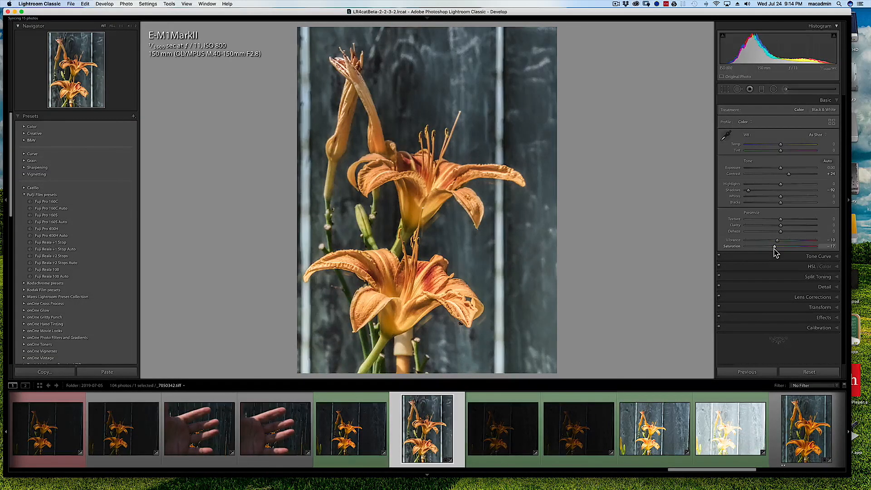
pyautogui.moveTo(780, 243); pyautogui.dragTo(781, 240)
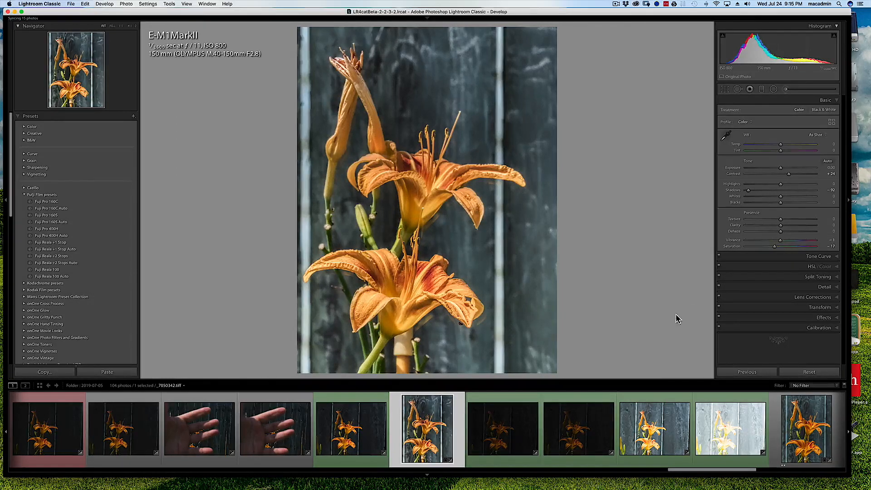
# Step: Compare the HDR result with the original frame _7050342.ORF, and set Exposure to -0.30 on the brighter frame _7050345.ORF
pyautogui.click(354, 431)
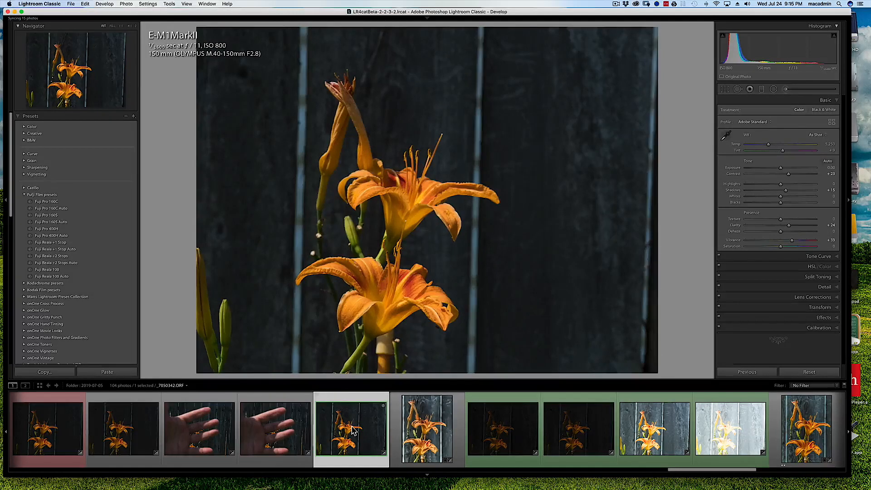
pyautogui.click(424, 425)
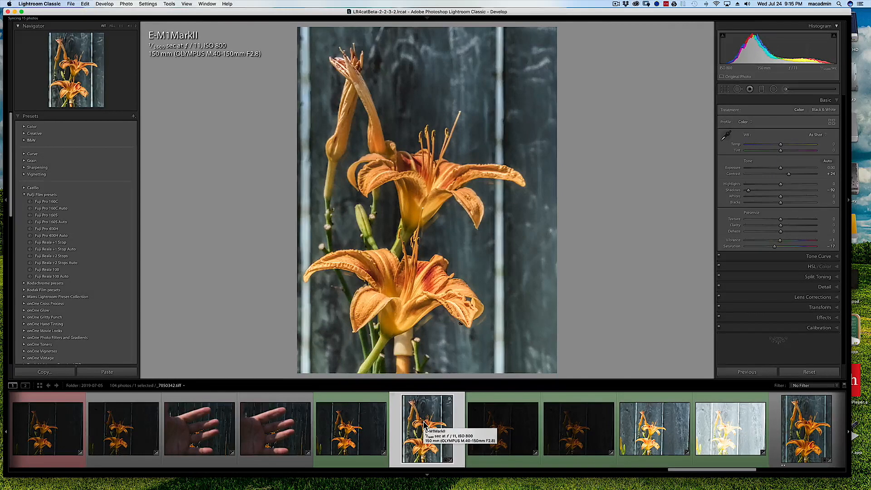
pyautogui.click(665, 431)
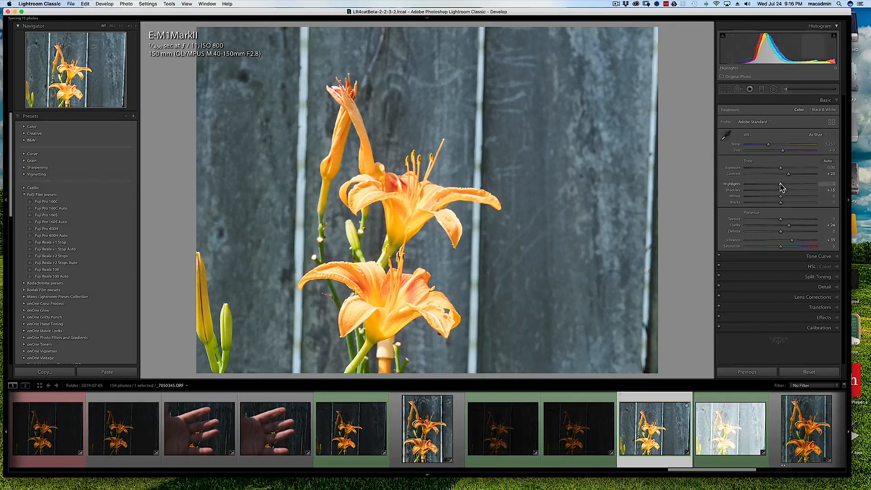
pyautogui.moveTo(781, 171); pyautogui.dragTo(779, 171)
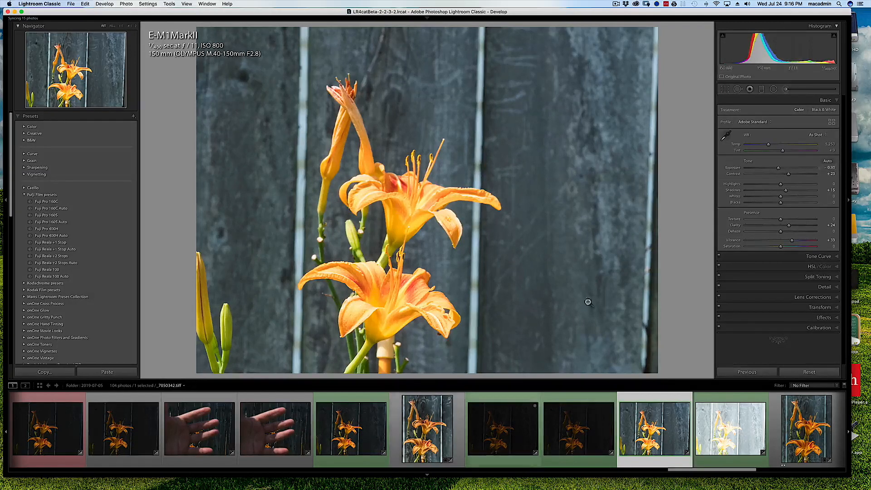
pyautogui.moveTo(778, 171); pyautogui.dragTo(777, 168)
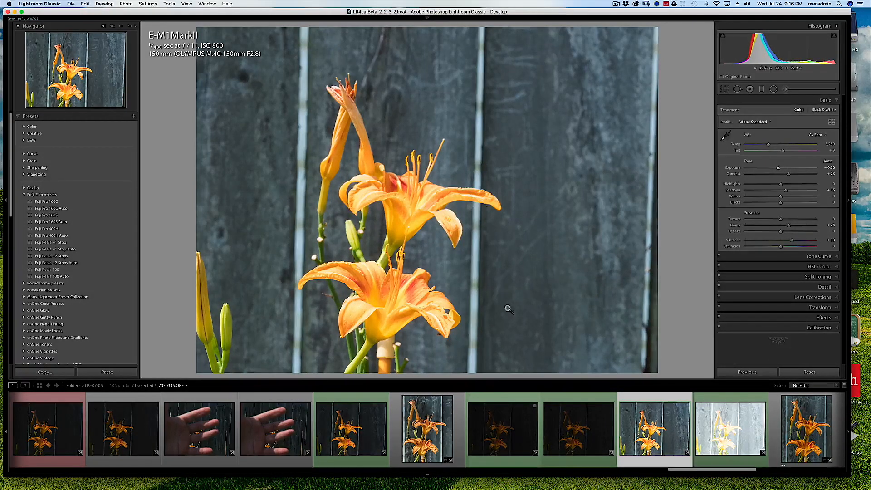
# Step: Return to the cropped HDR TIFF and set Texture to +15 and Clarity to +22
pyautogui.click(448, 441)
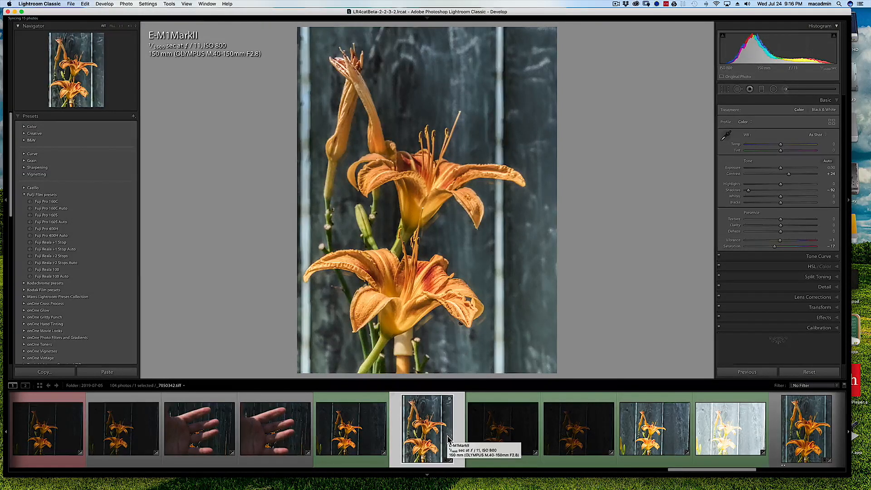
pyautogui.click(786, 218)
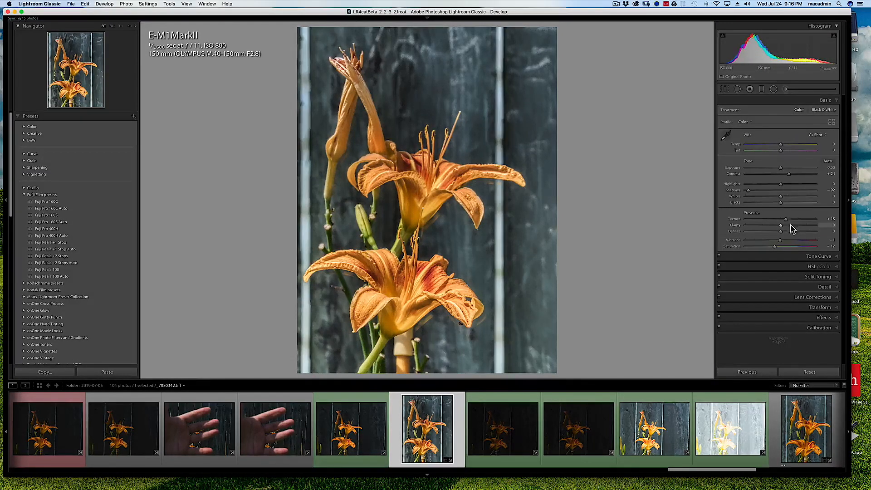
pyautogui.click(789, 225)
pyautogui.moveTo(789, 225); pyautogui.dragTo(789, 225)
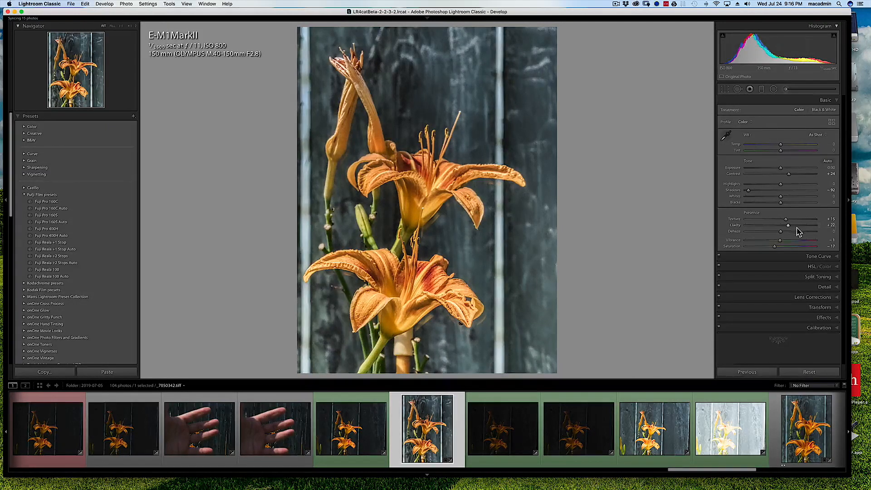